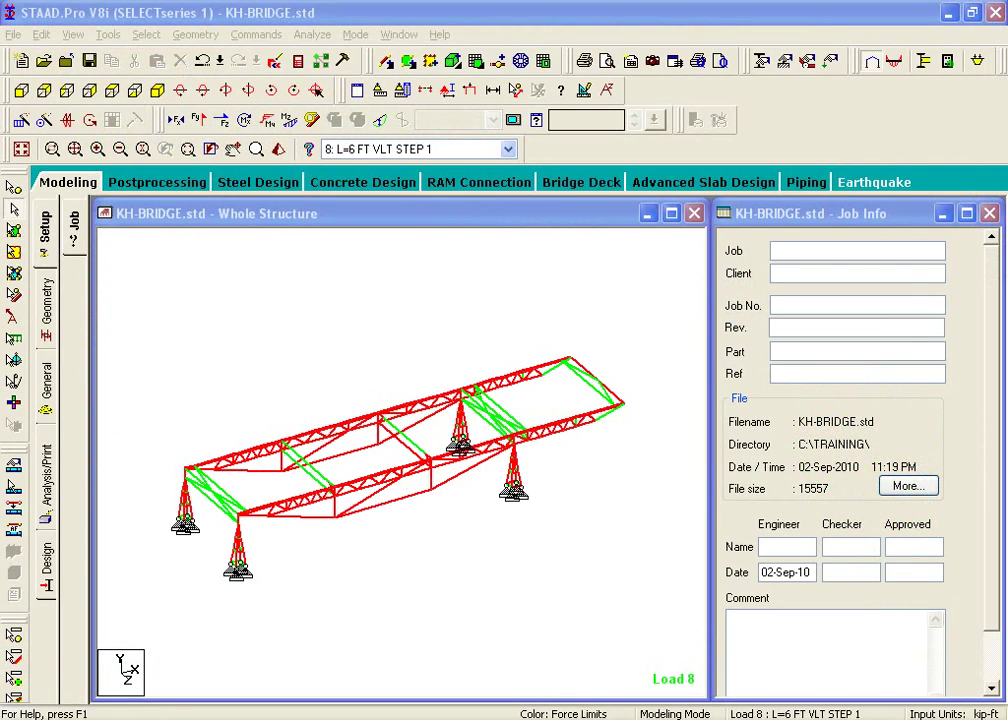
Read Exercise 13 in the enlarged tutorial PDF, then return to the KH-BRIDGE model window.
{"action": "left_click_drag", "start_coordinate": [1007, 72], "coordinate": [623, 72]}
{"action": "double_click", "coordinate": [623, 65]}
{"action": "left_click", "coordinate": [315, 243]}
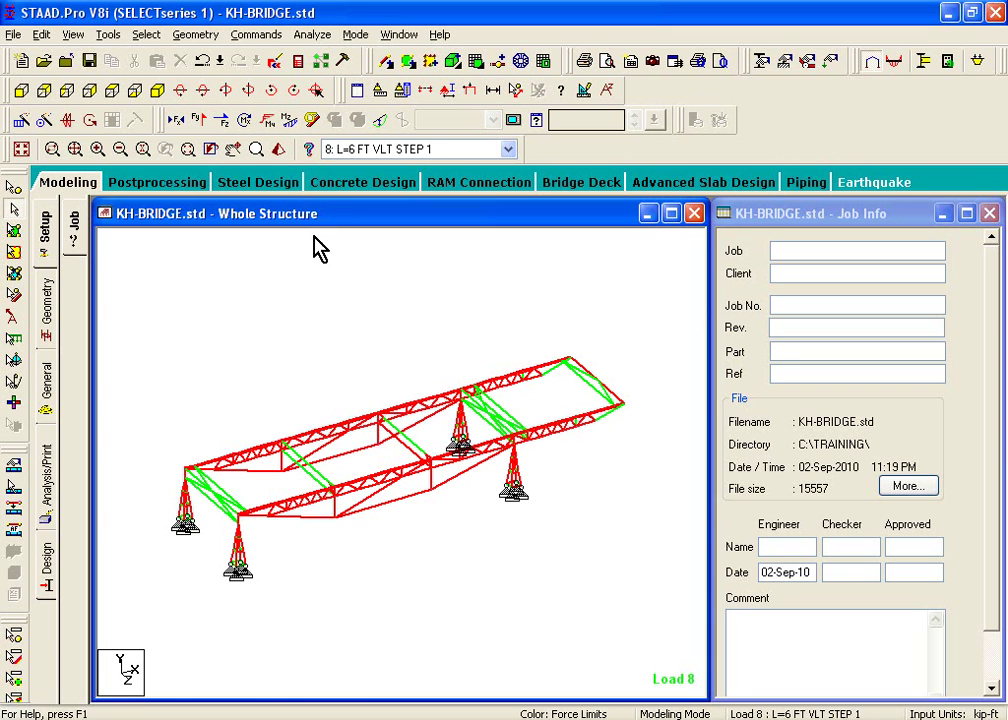
Set the Force Limits labelling to None so the truss shows in plain colour.
{"action": "right_click", "coordinate": [292, 326]}
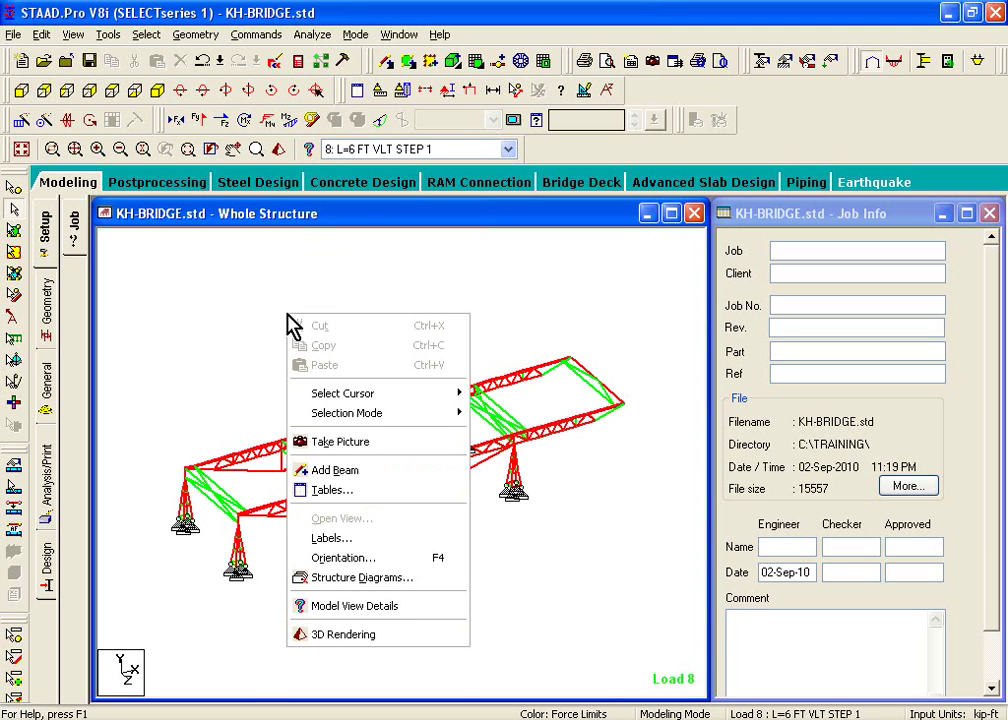
{"action": "left_click", "coordinate": [358, 539]}
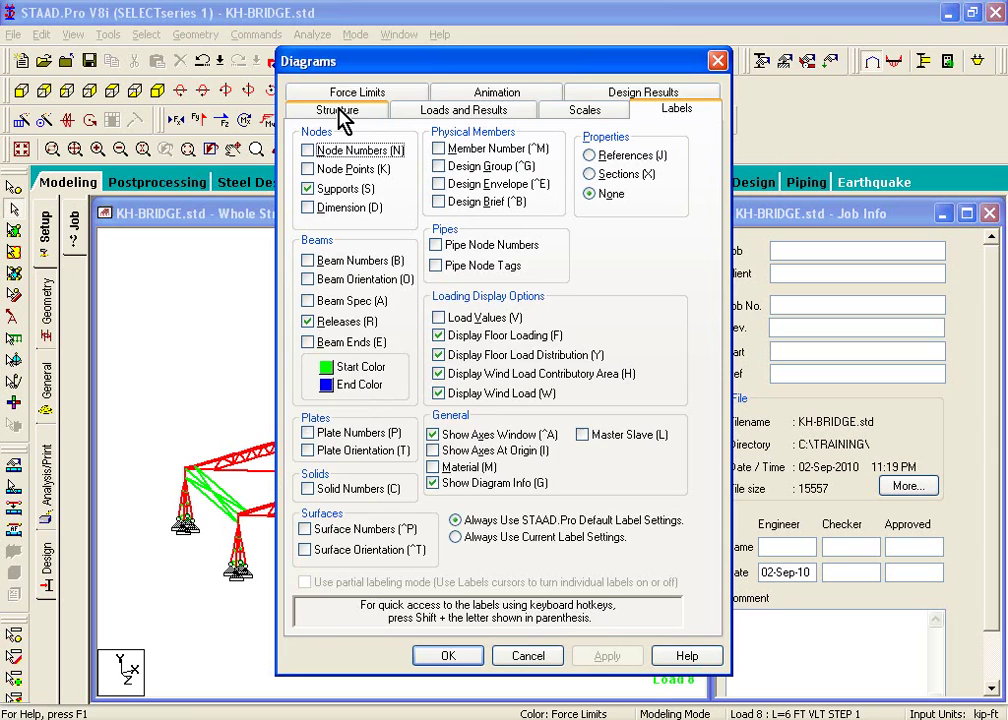
{"action": "left_click", "coordinate": [346, 95]}
{"action": "left_click", "coordinate": [308, 195]}
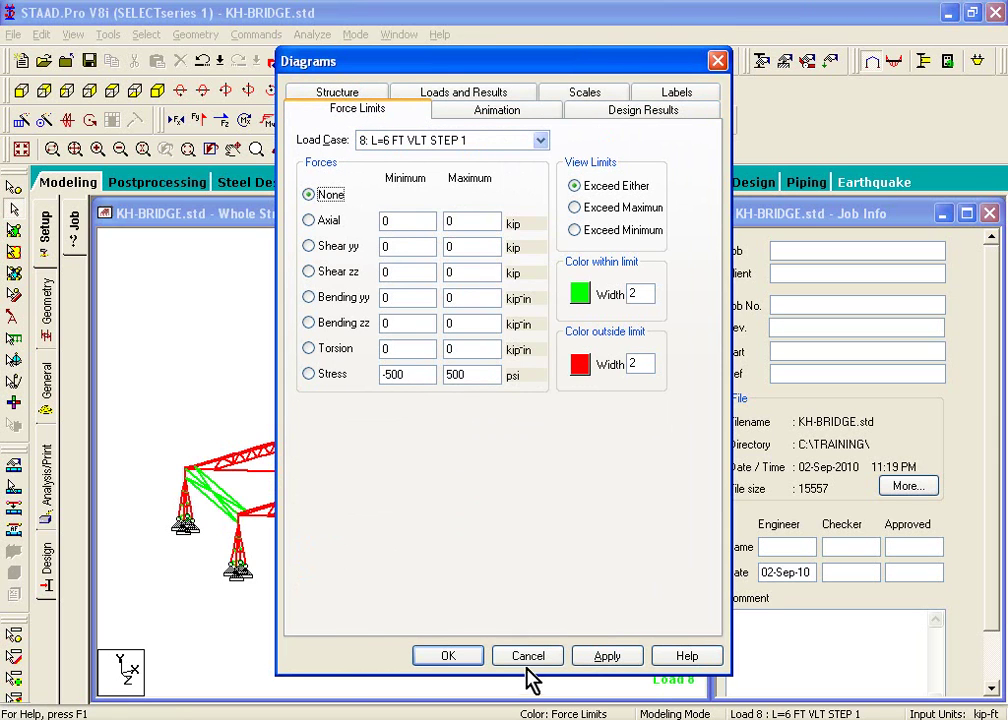
{"action": "left_click", "coordinate": [470, 656]}
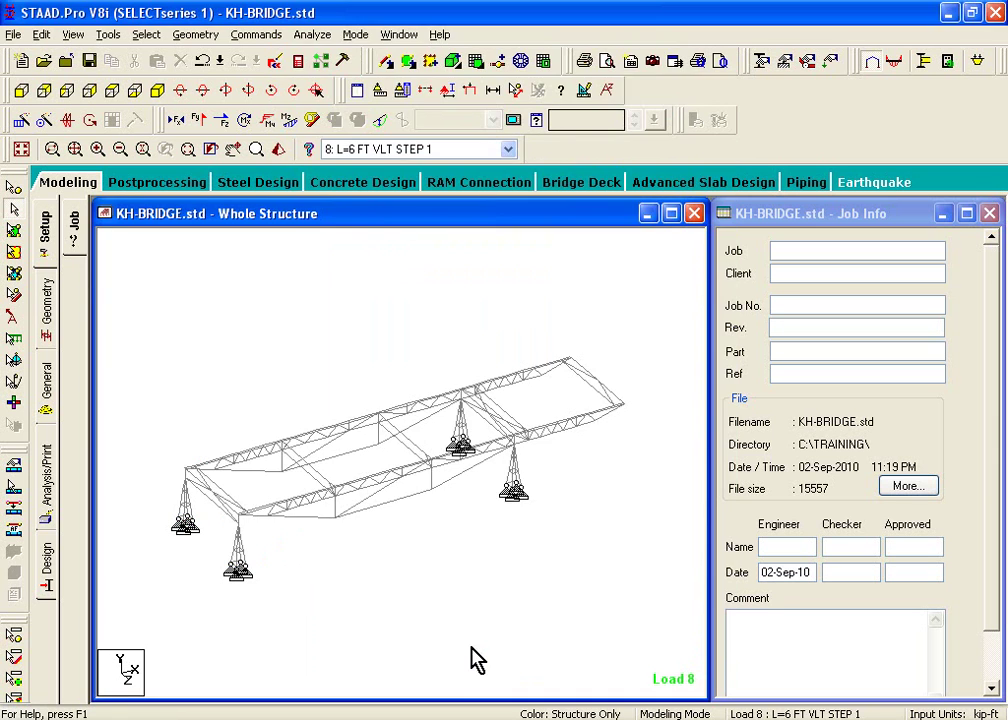
Open the Design page's Steel Design panel for the whole structure under AISC 360-05.
{"action": "left_click", "coordinate": [48, 572]}
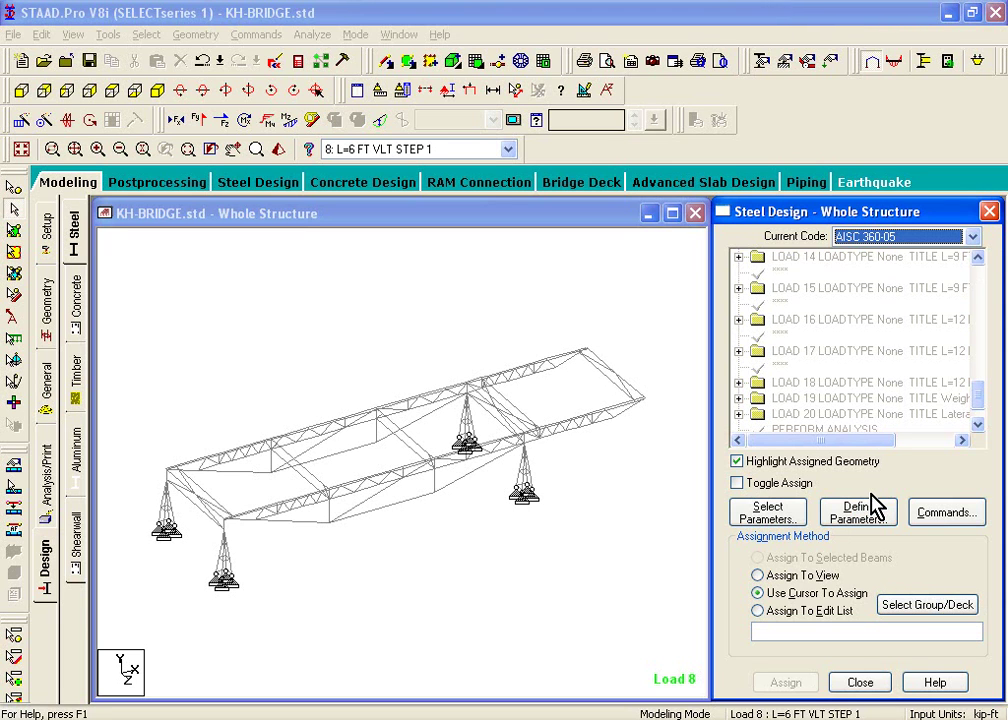
Add an FYLD parameter of 7200 kip/ft2, replacing the default 5184.
{"action": "left_click", "coordinate": [872, 515]}
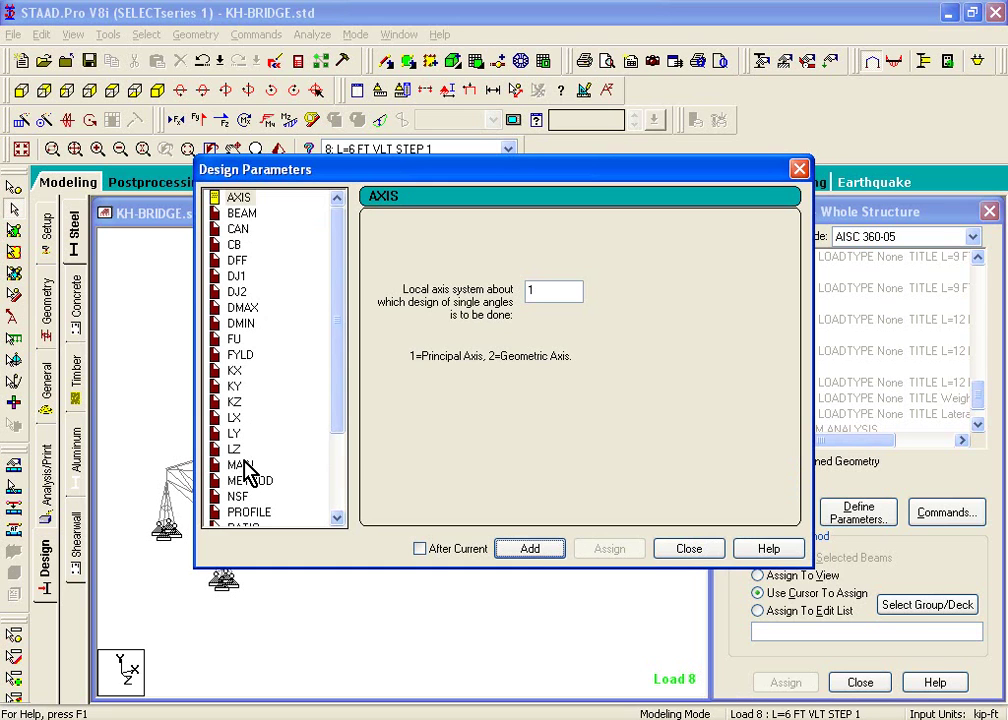
{"action": "left_click", "coordinate": [247, 356]}
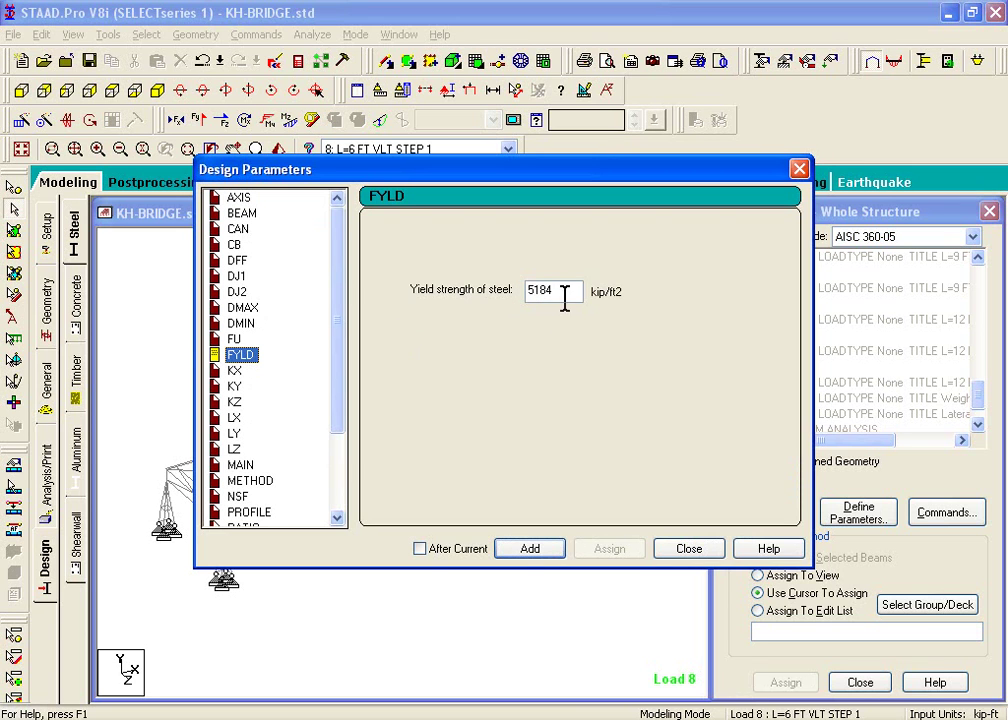
{"action": "left_click_drag", "start_coordinate": [576, 292], "coordinate": [484, 303]}
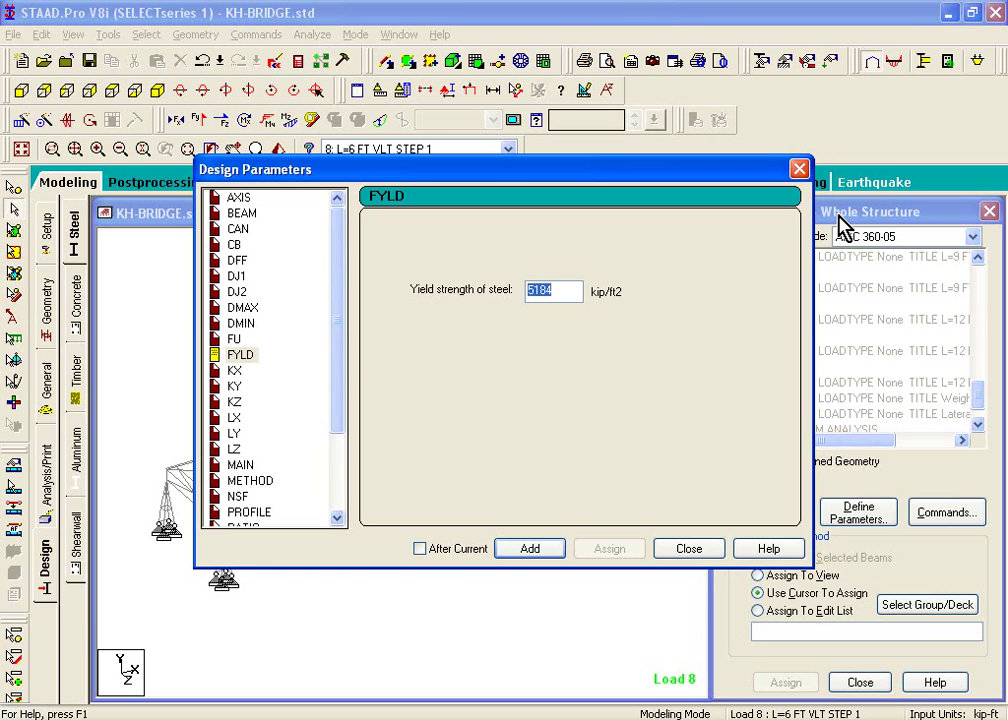
{"action": "type", "text": "7200"}
{"action": "left_click", "coordinate": [529, 555]}
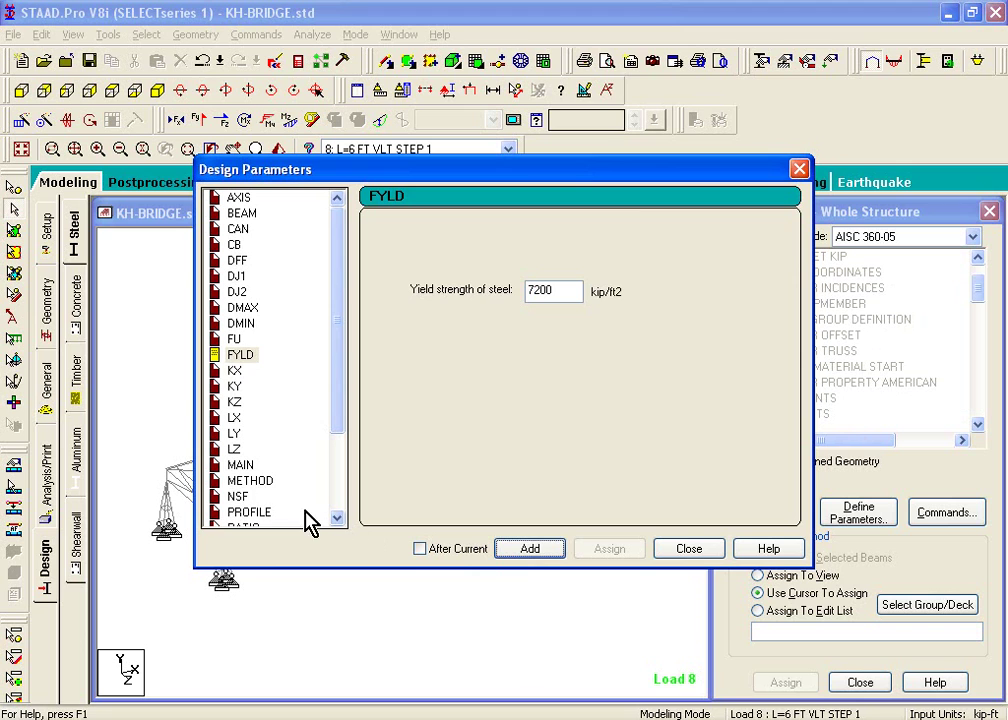
Add a design METHOD parameter set to LRFD.
{"action": "left_click", "coordinate": [240, 486]}
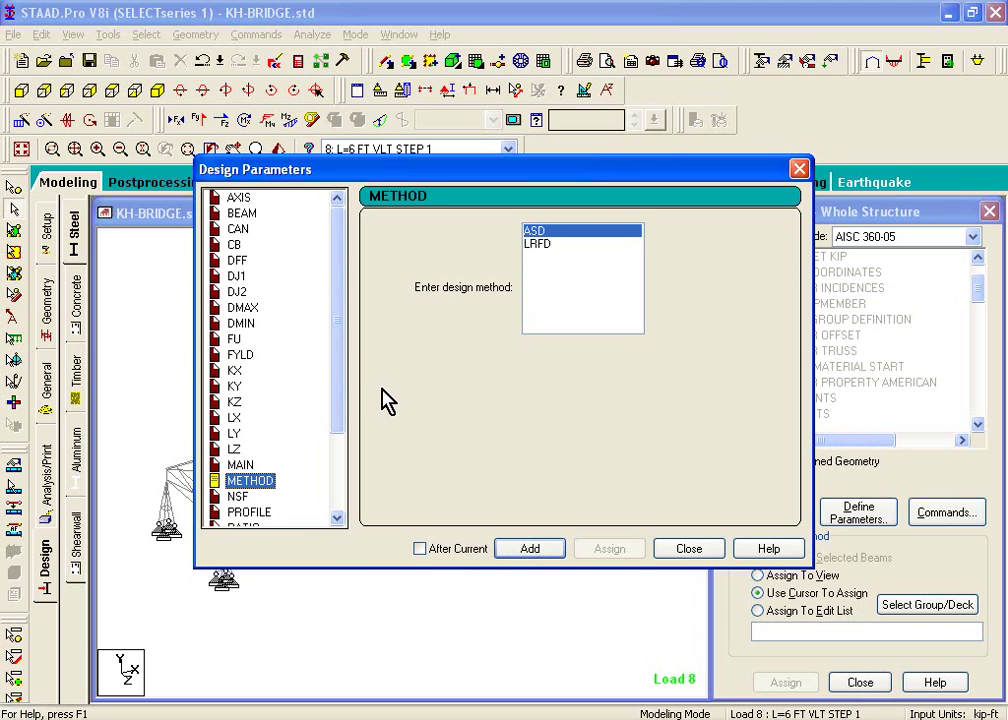
{"action": "left_click", "coordinate": [540, 244]}
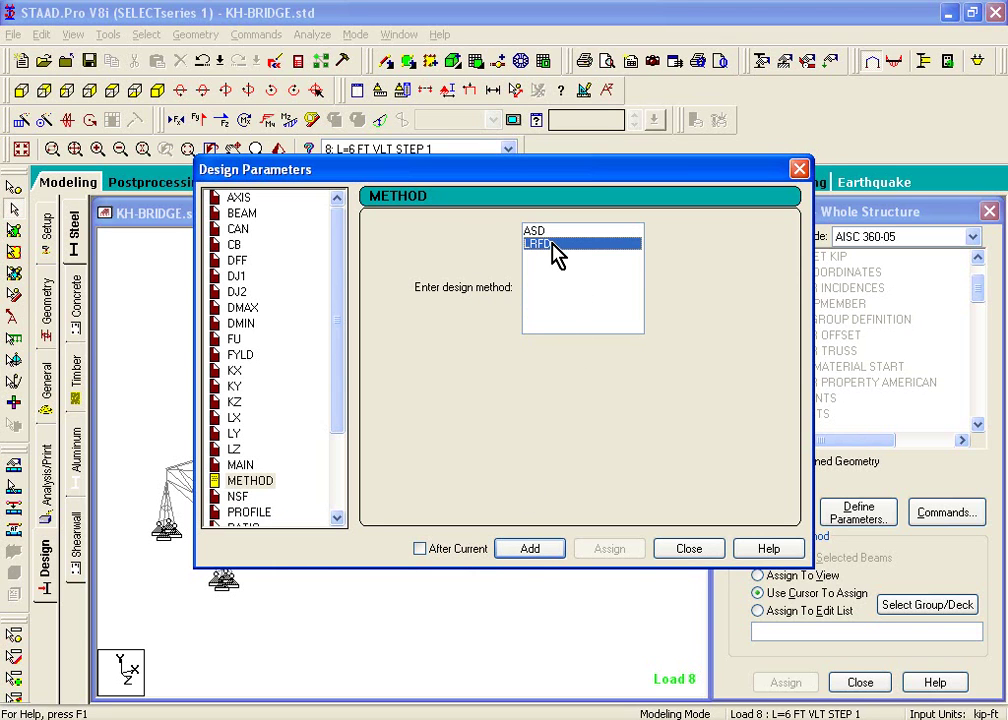
{"action": "left_click", "coordinate": [533, 552]}
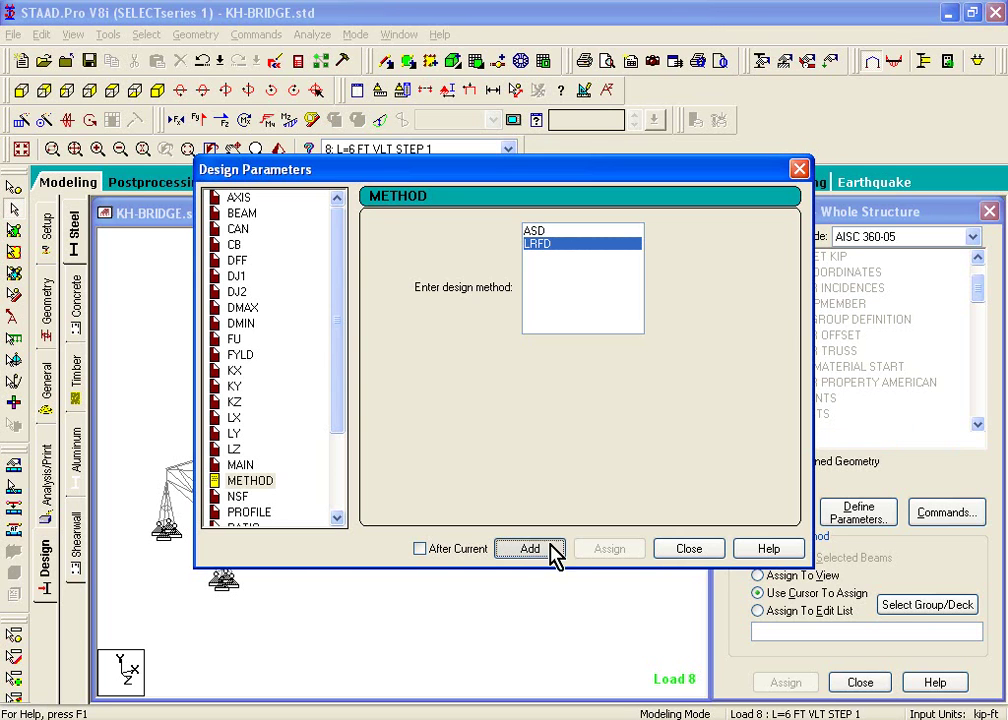
{"action": "left_click", "coordinate": [670, 551]}
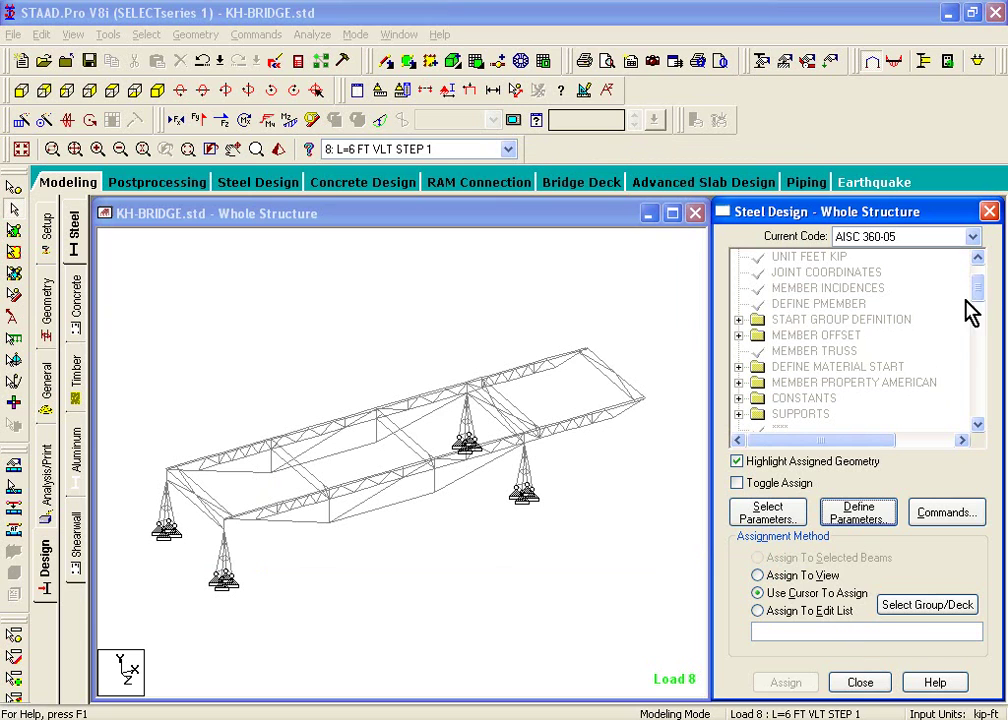
Assign the FYLD 7200 parameter to all members in the view, confirming with Yes.
{"action": "left_click_drag", "start_coordinate": [980, 292], "coordinate": [998, 410]}
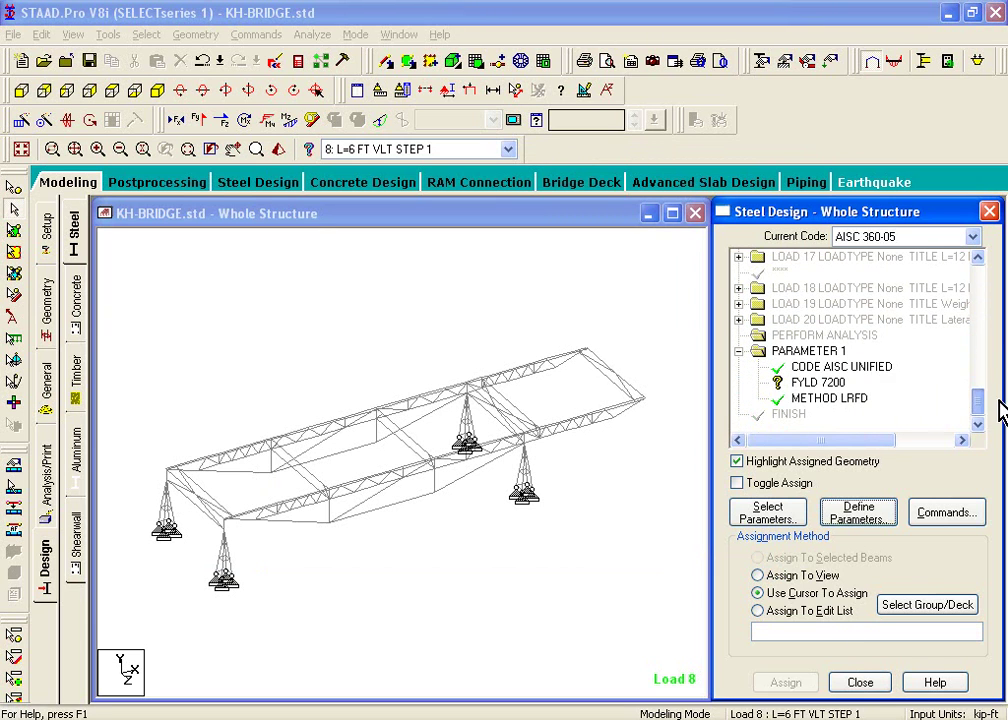
{"action": "left_click", "coordinate": [827, 384]}
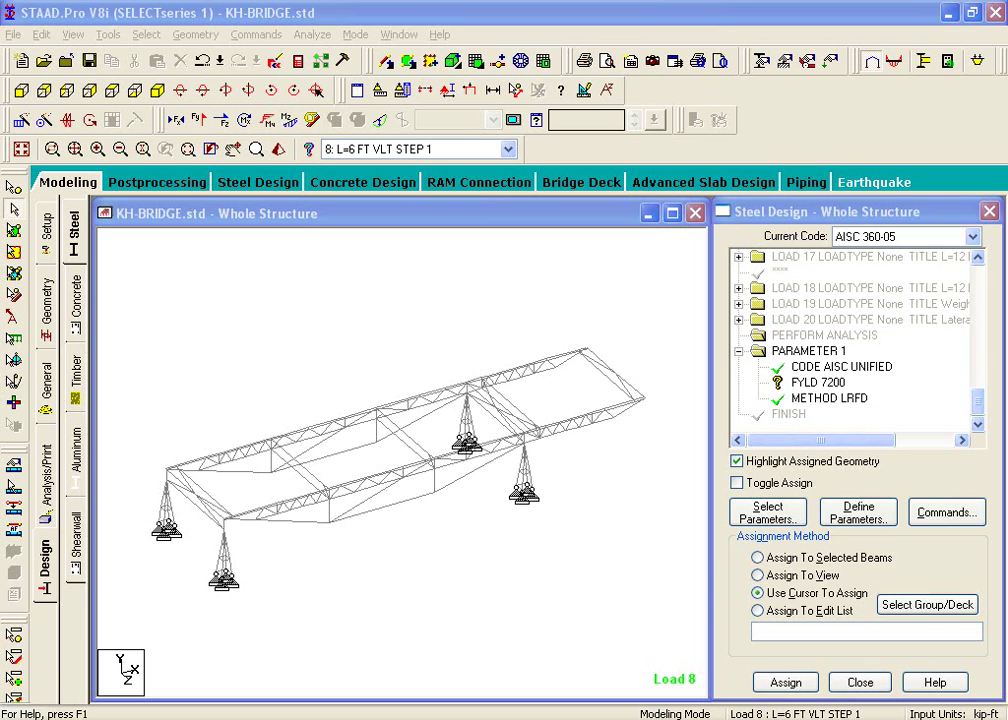
{"action": "left_click", "coordinate": [815, 383]}
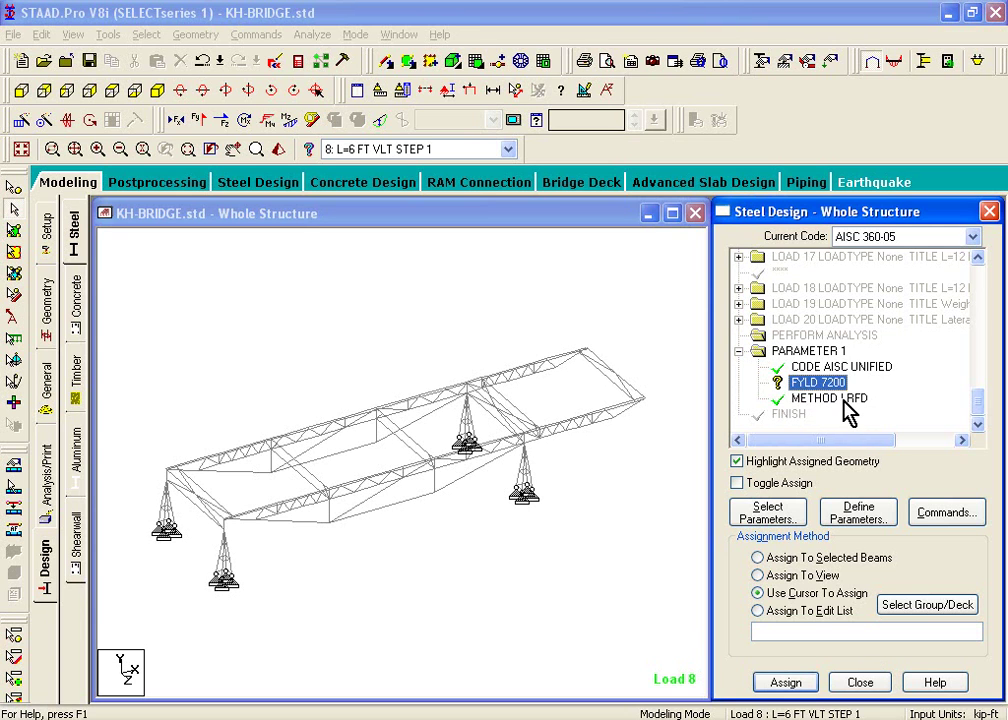
{"action": "left_click", "coordinate": [760, 576]}
{"action": "left_click", "coordinate": [792, 688]}
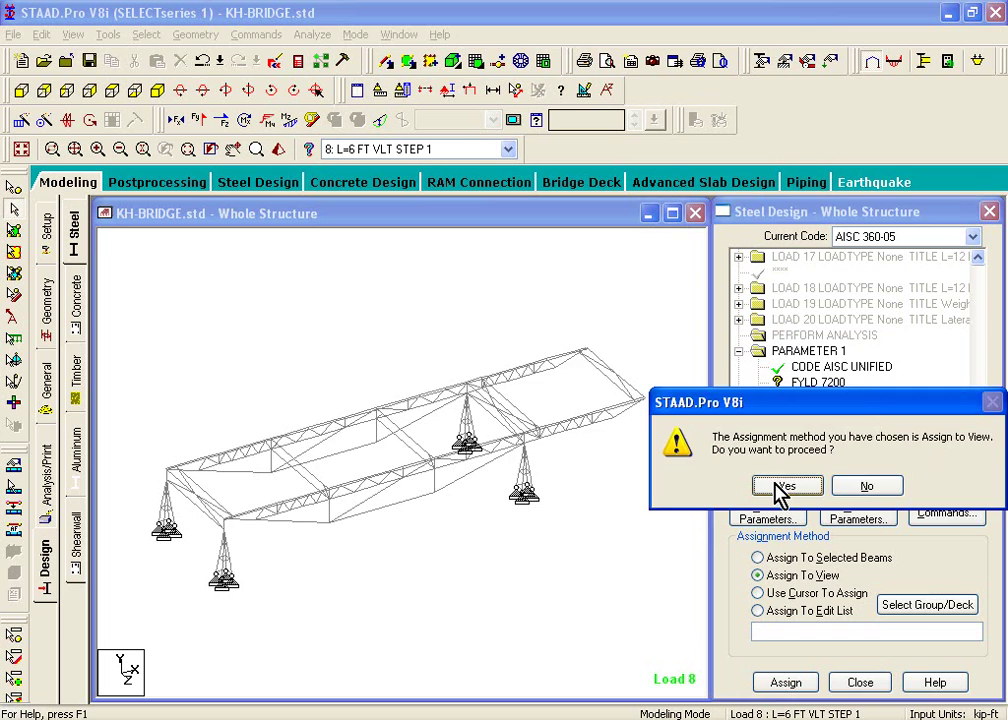
{"action": "left_click", "coordinate": [783, 486]}
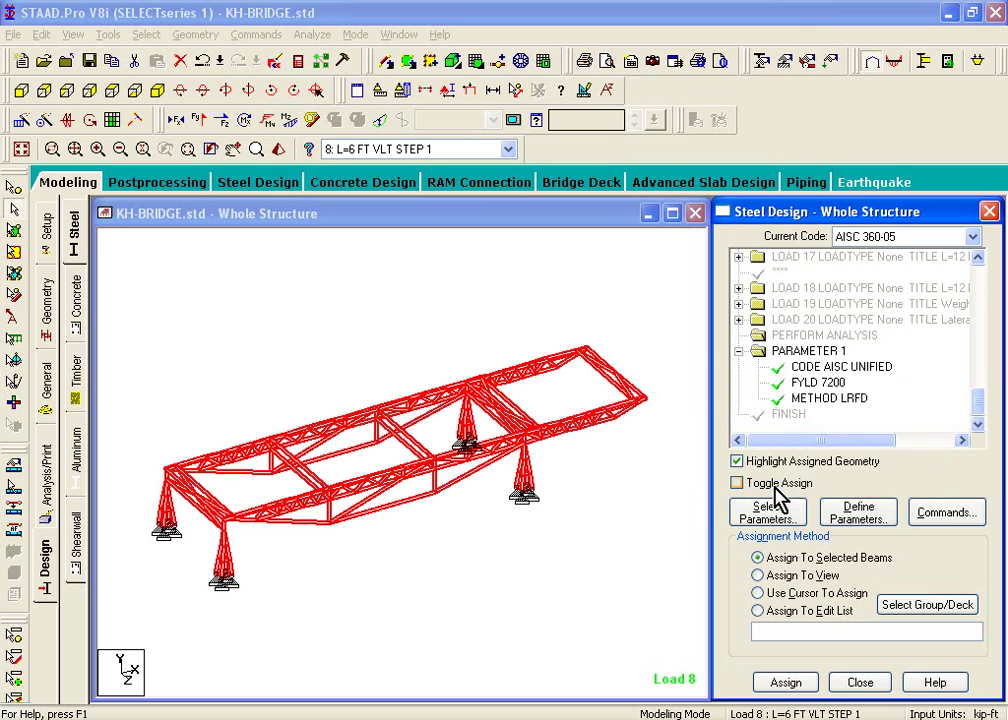
Add a CHECK CODE command to the steel design commands.
{"action": "left_click", "coordinate": [946, 515]}
{"action": "left_click", "coordinate": [508, 318]}
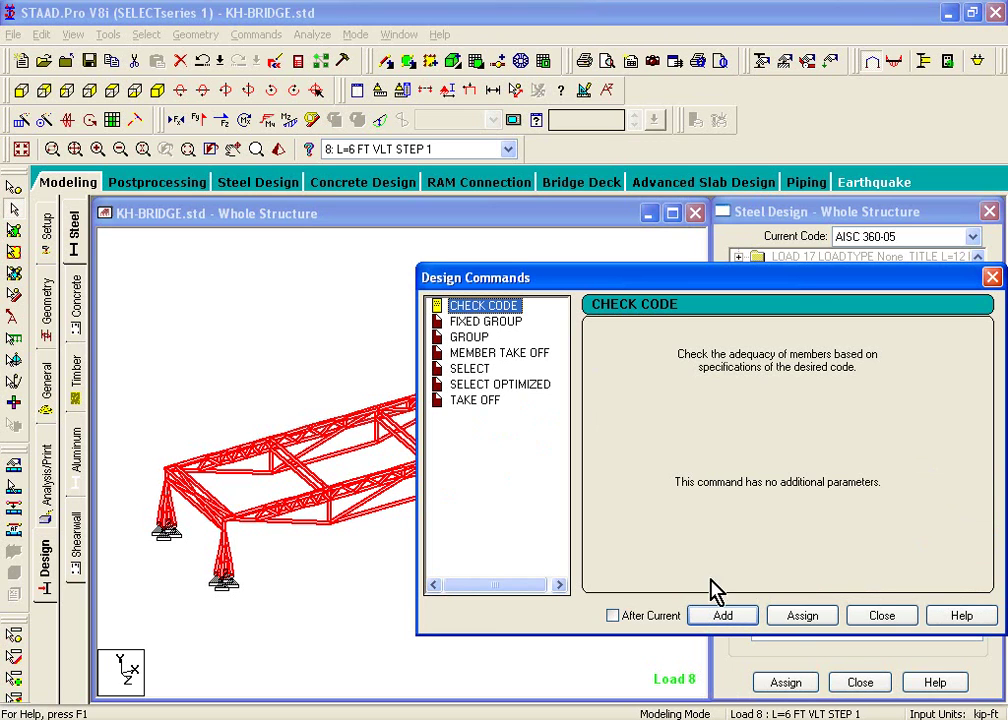
{"action": "left_click", "coordinate": [740, 625]}
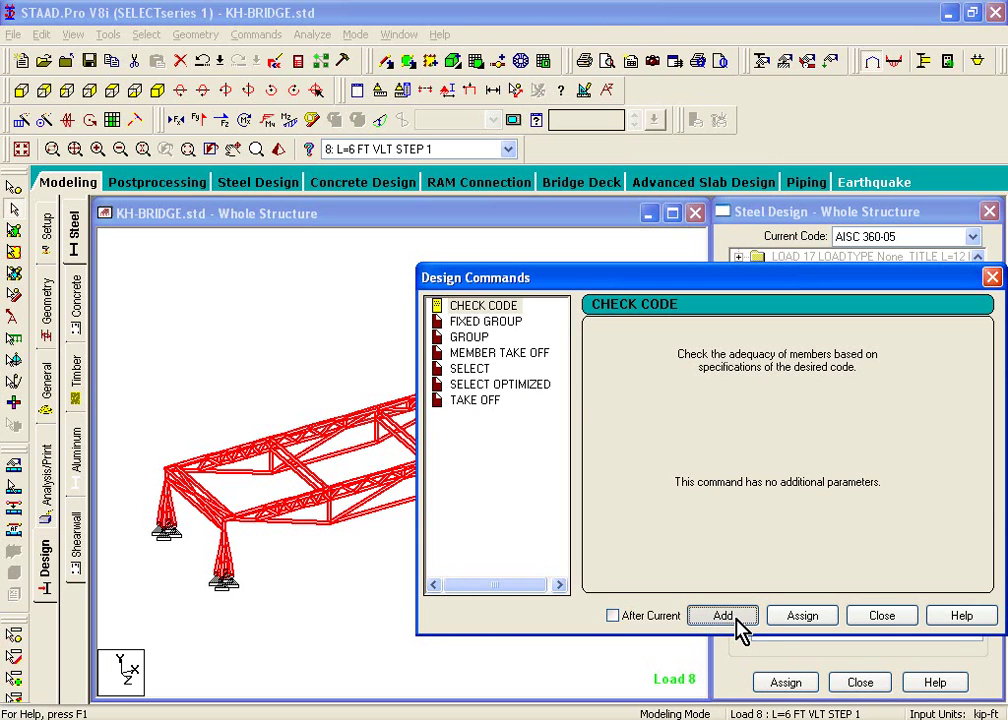
{"action": "left_click", "coordinate": [893, 620]}
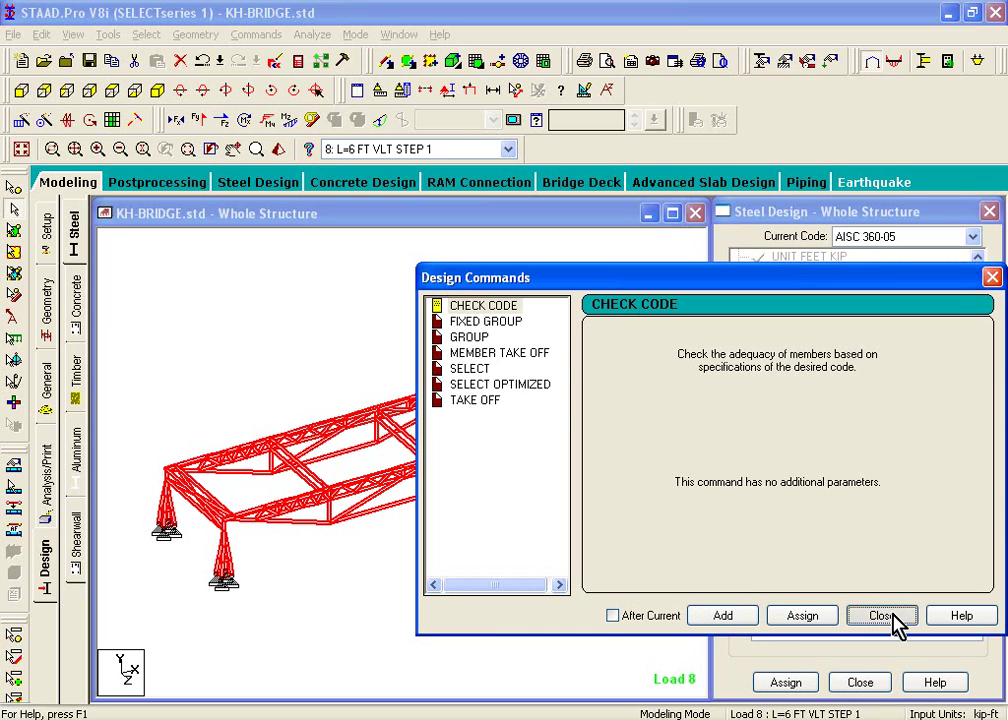
Assign CHECK CODE to all members in the current view, confirming with Yes.
{"action": "left_click_drag", "start_coordinate": [980, 290], "coordinate": [978, 408]}
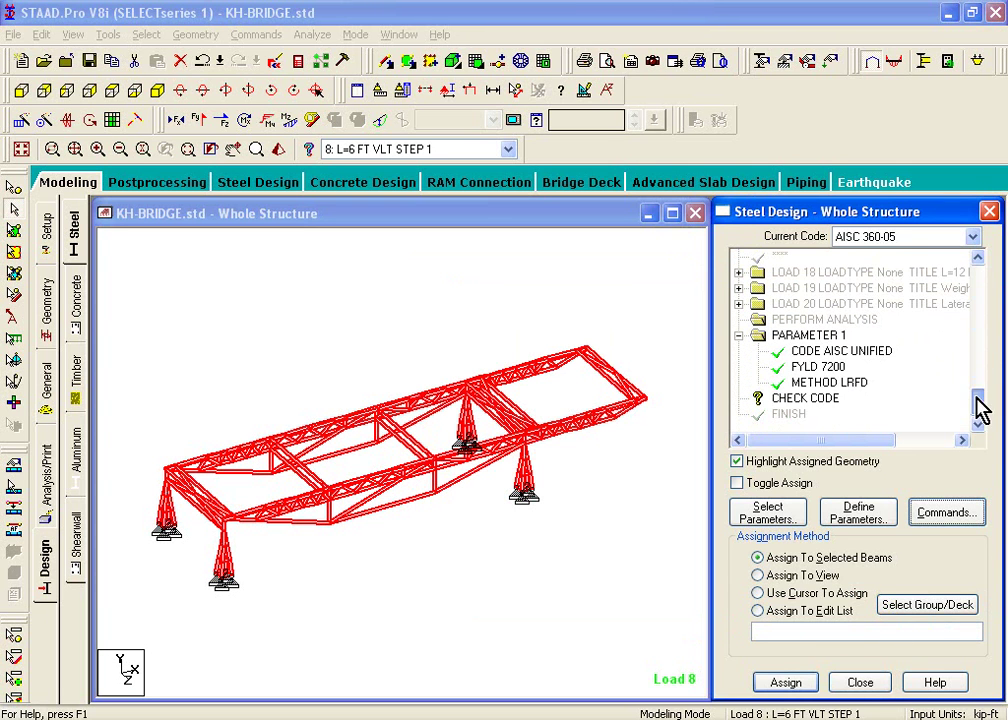
{"action": "left_click", "coordinate": [815, 400]}
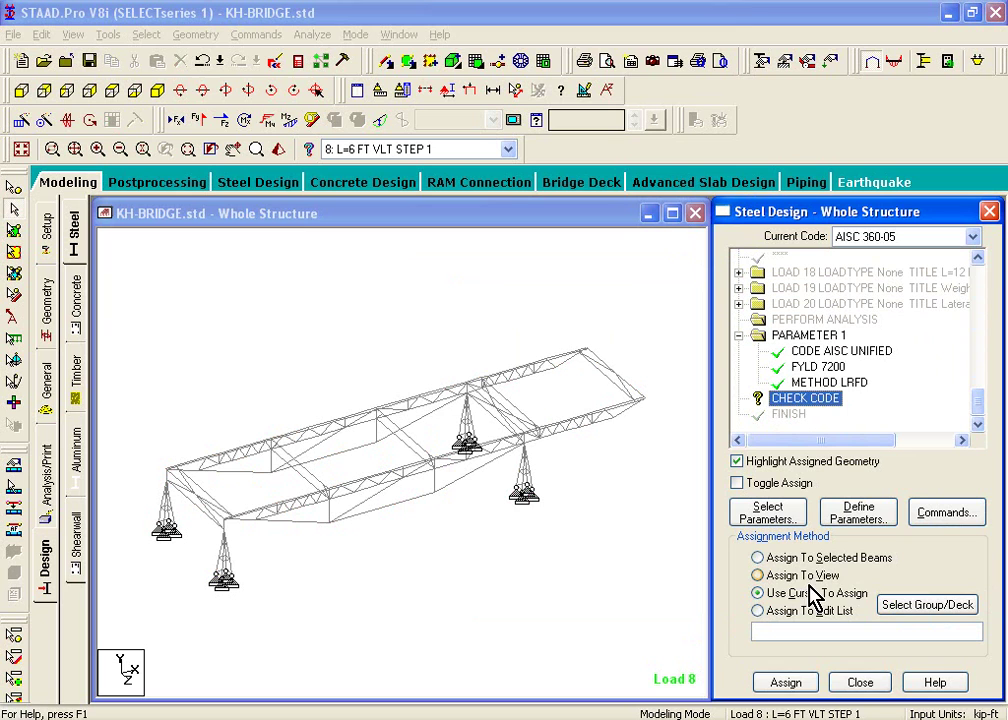
{"action": "left_click", "coordinate": [758, 576]}
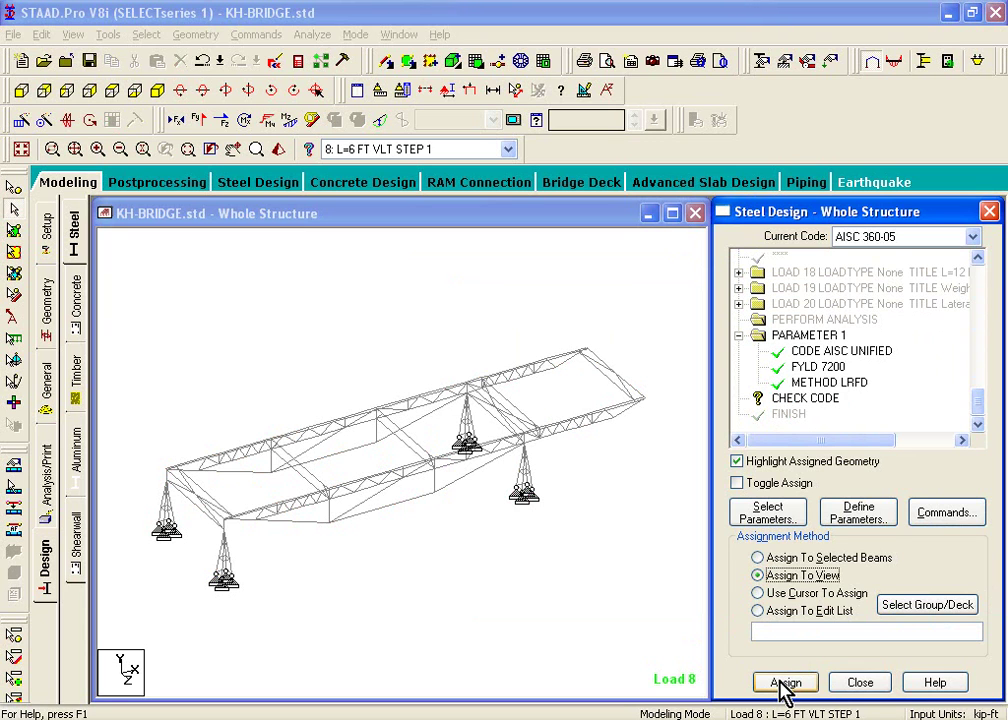
{"action": "left_click", "coordinate": [795, 400]}
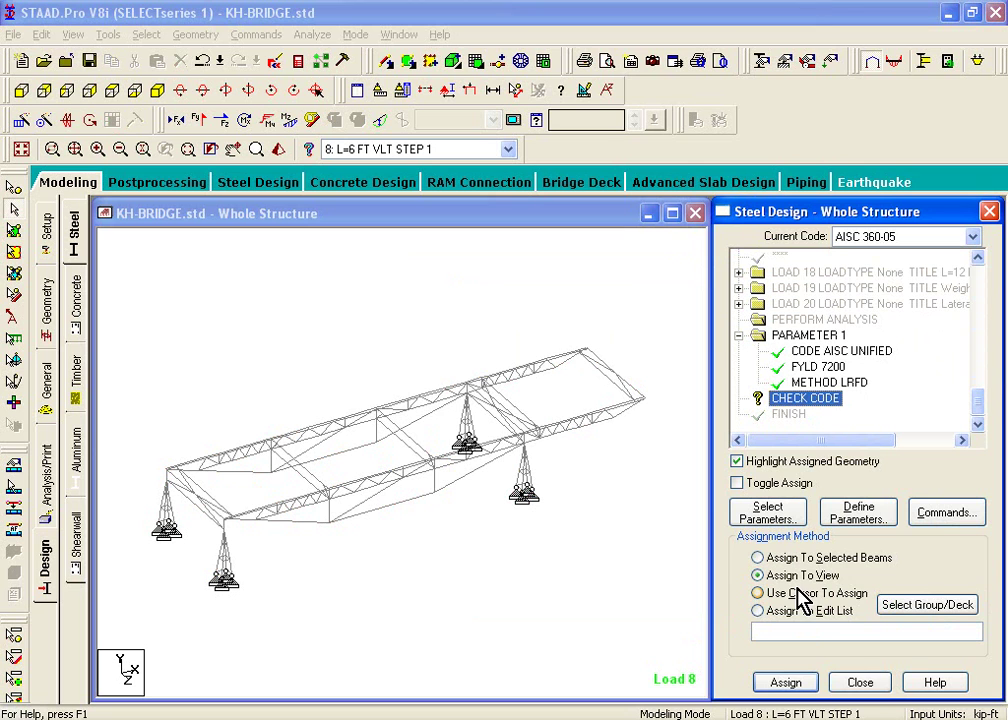
{"action": "left_click", "coordinate": [787, 683]}
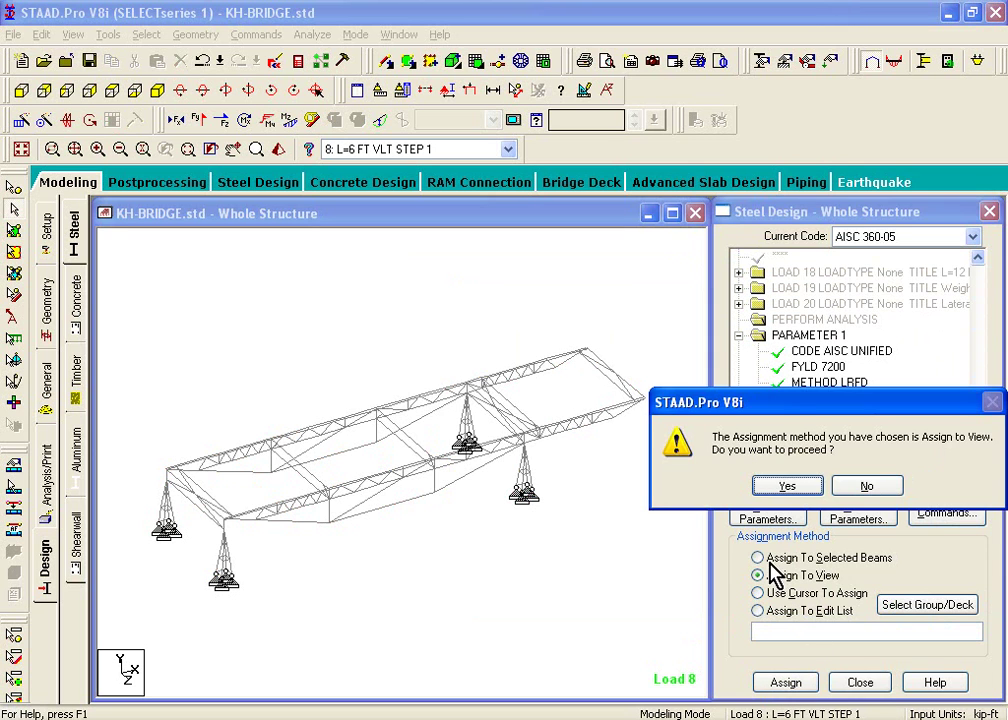
{"action": "left_click", "coordinate": [787, 487]}
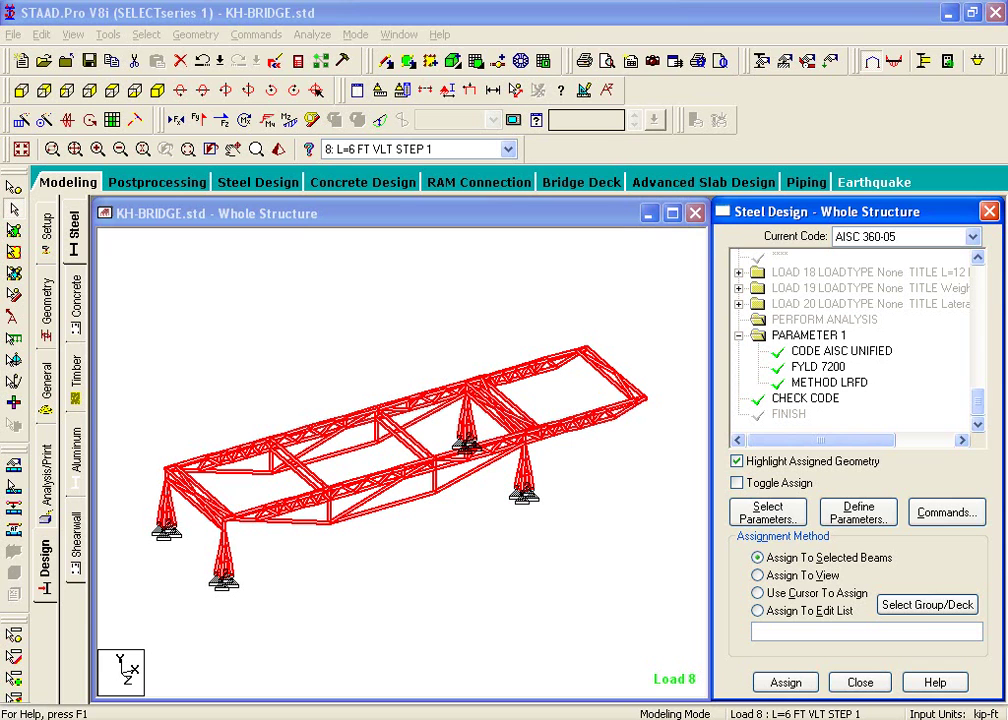
Save and run the KH-BRIDGE analysis, review the 0-error, 52-warning log, and stay in modelling.
{"action": "left_click", "coordinate": [312, 34]}
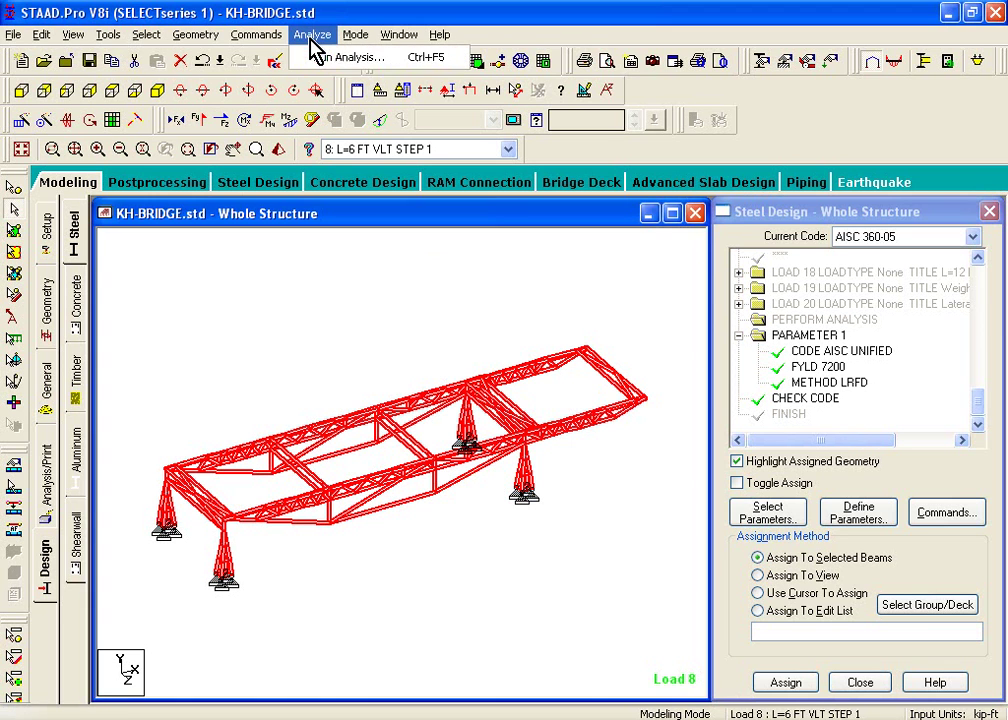
{"action": "left_click", "coordinate": [345, 57]}
{"action": "left_click", "coordinate": [383, 418]}
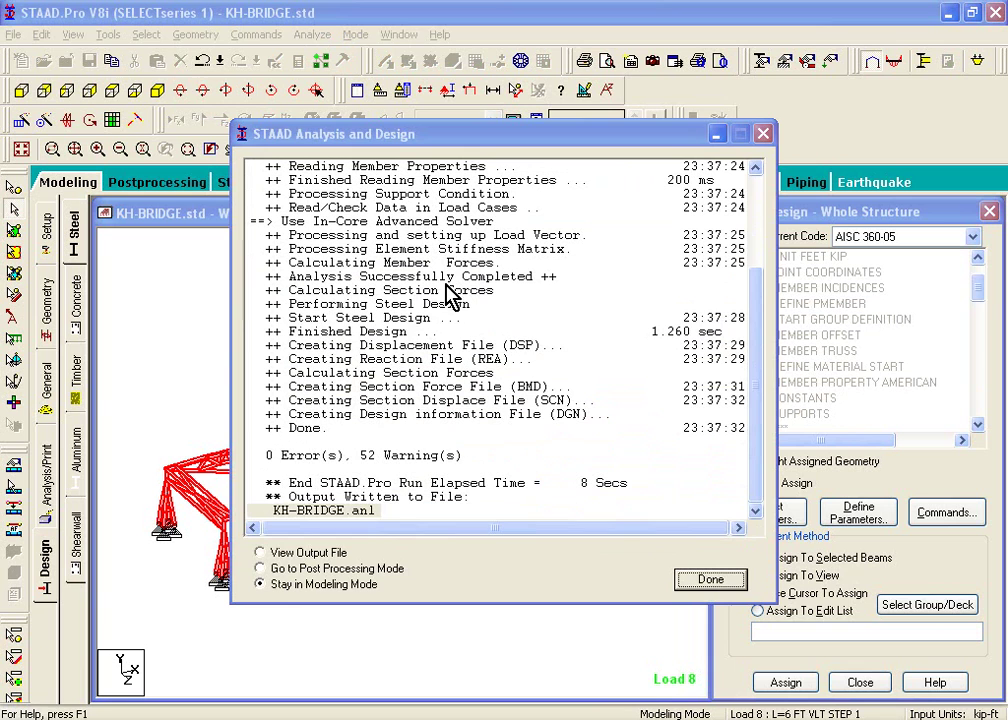
{"action": "left_click", "coordinate": [393, 322]}
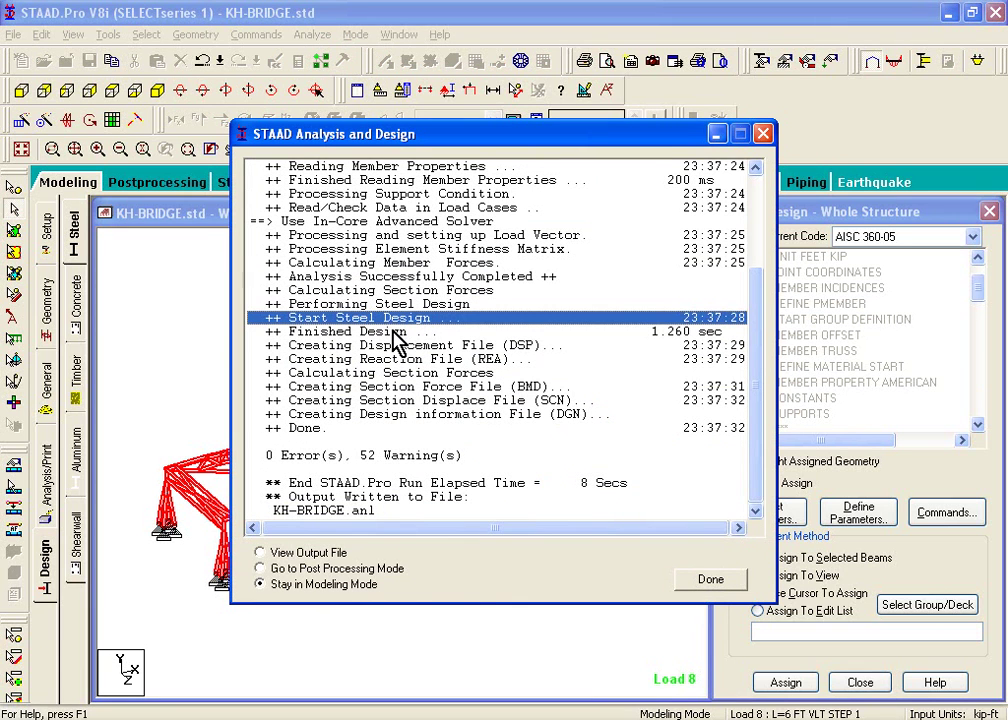
{"action": "left_click", "coordinate": [396, 333]}
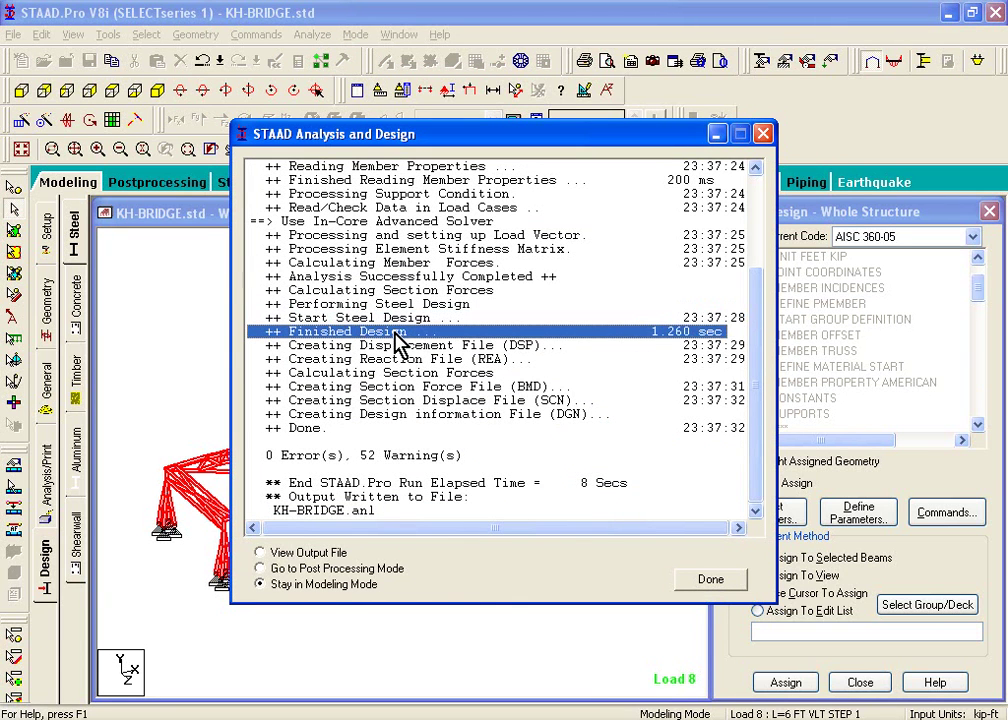
{"action": "left_click", "coordinate": [722, 588]}
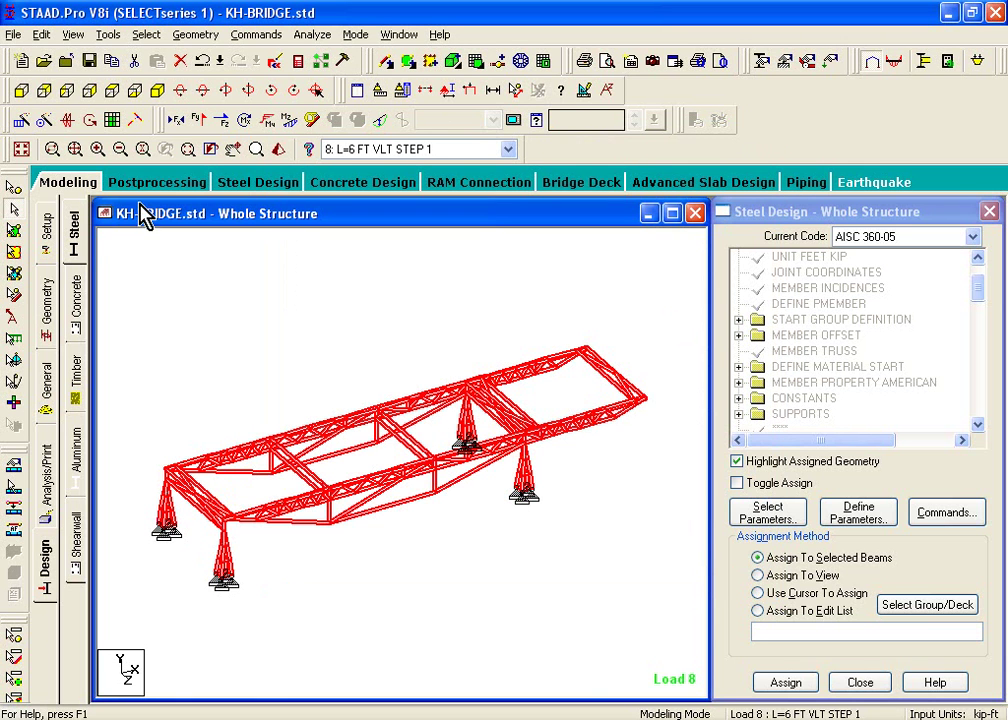
Show the Unity Check design results table in Postprocessing's Beam page.
{"action": "left_click", "coordinate": [152, 183]}
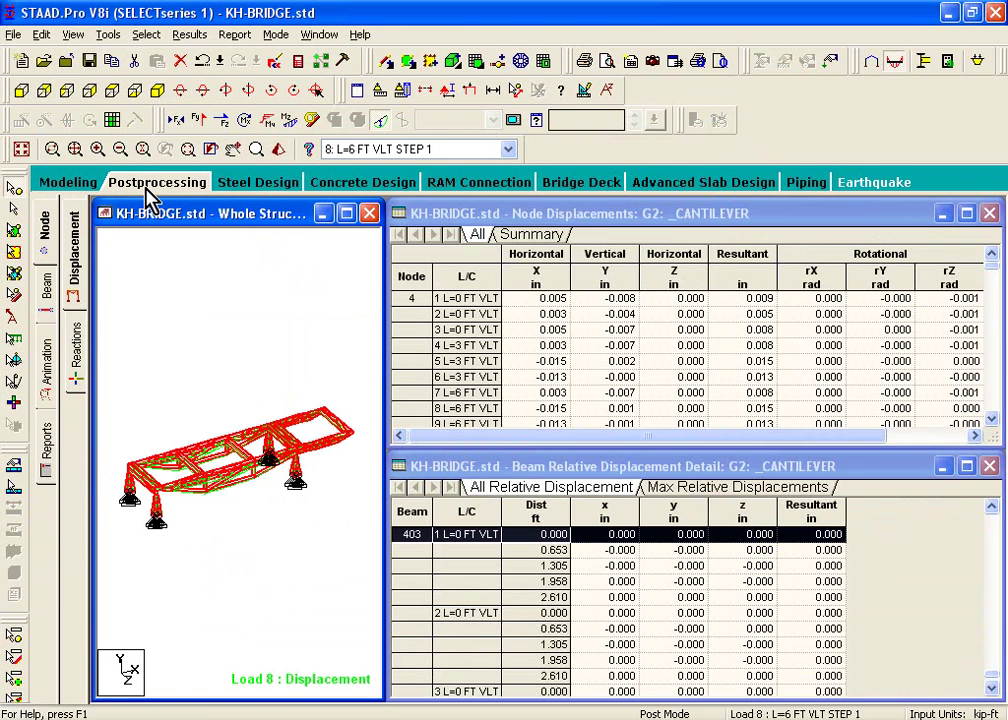
{"action": "left_click", "coordinate": [44, 286]}
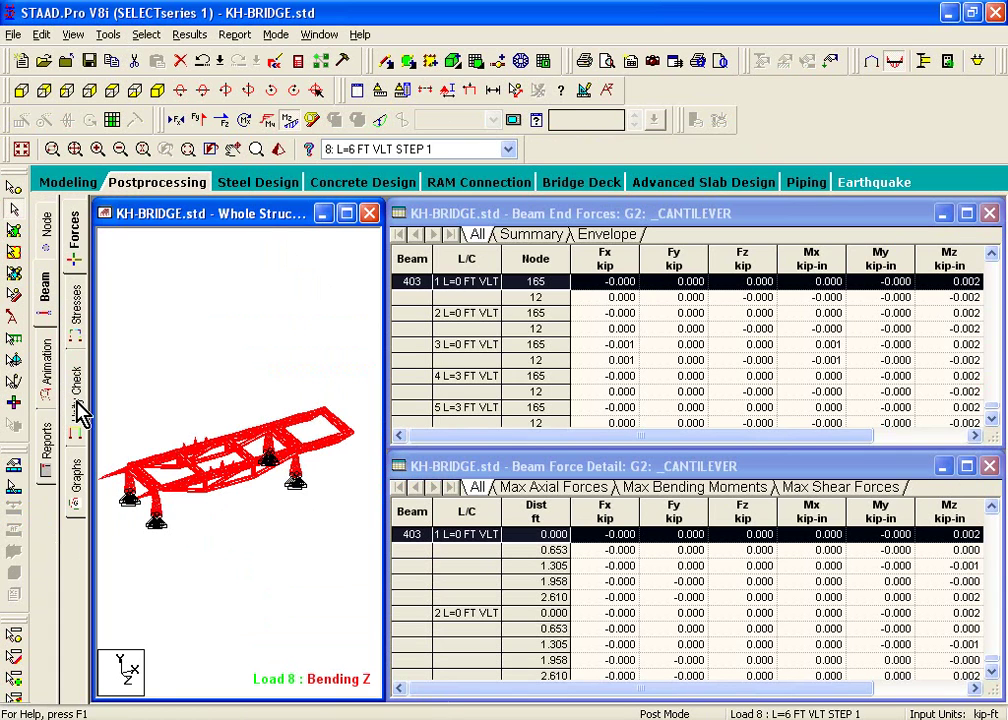
{"action": "left_click", "coordinate": [80, 413]}
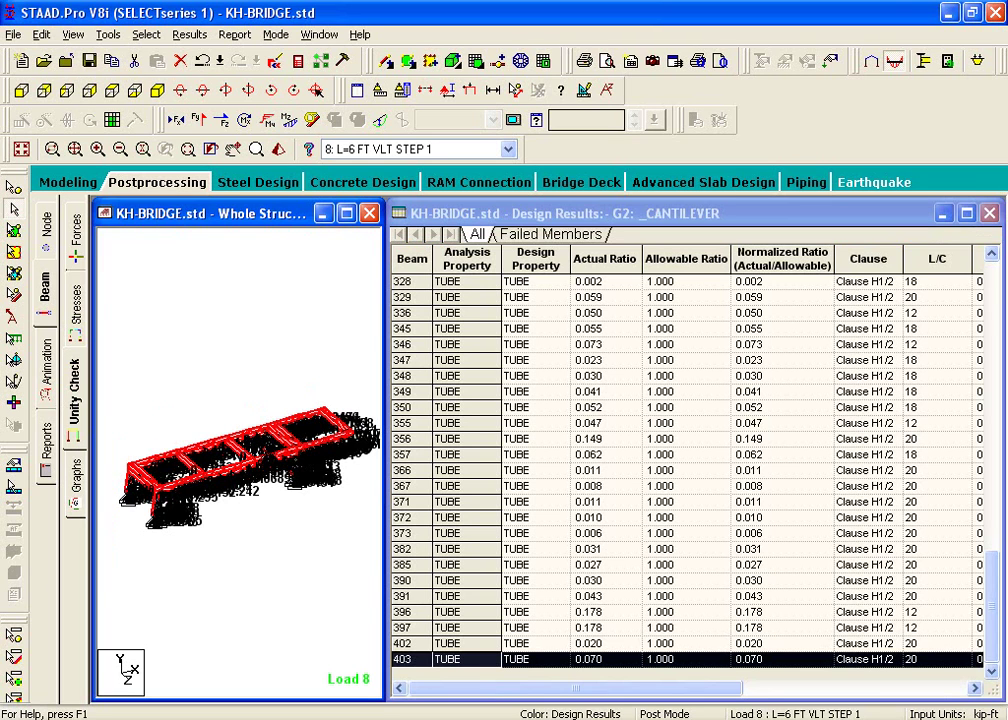
Hide ratio values and add a 1 to 1.5 blue band in Design Results labels, then apply.
{"action": "right_click", "coordinate": [283, 331]}
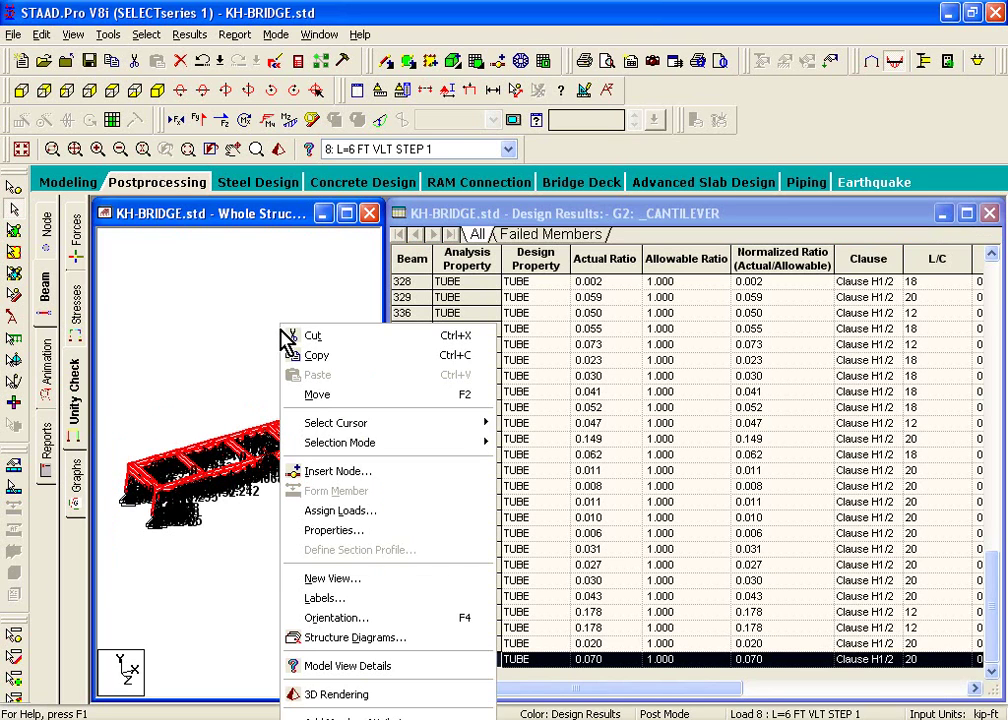
{"action": "left_click", "coordinate": [327, 600]}
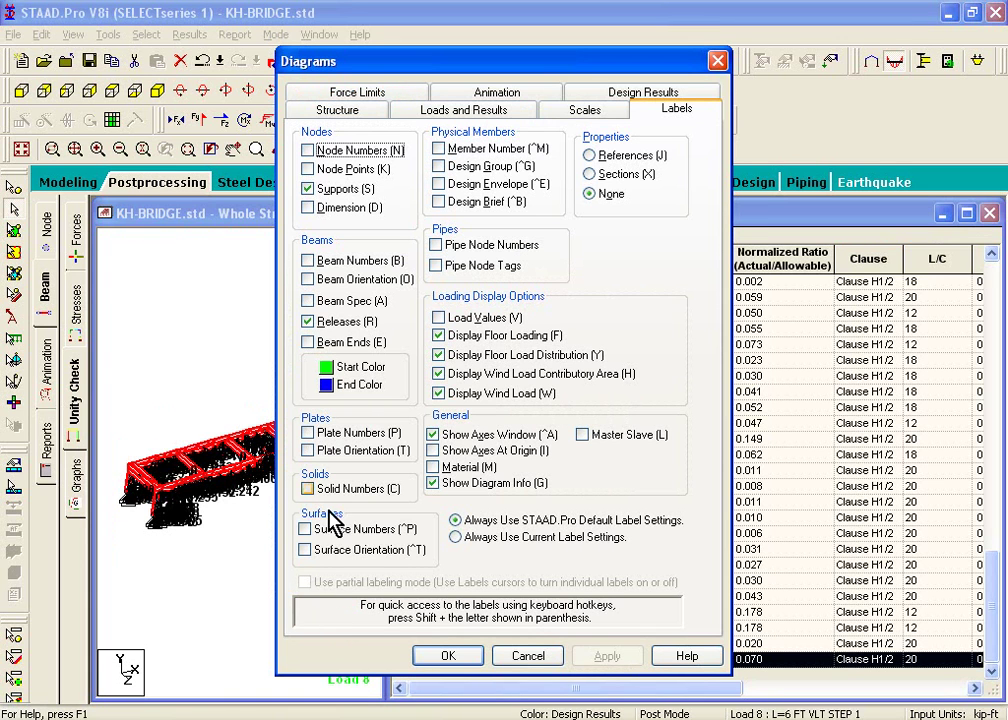
{"action": "left_click", "coordinate": [593, 92]}
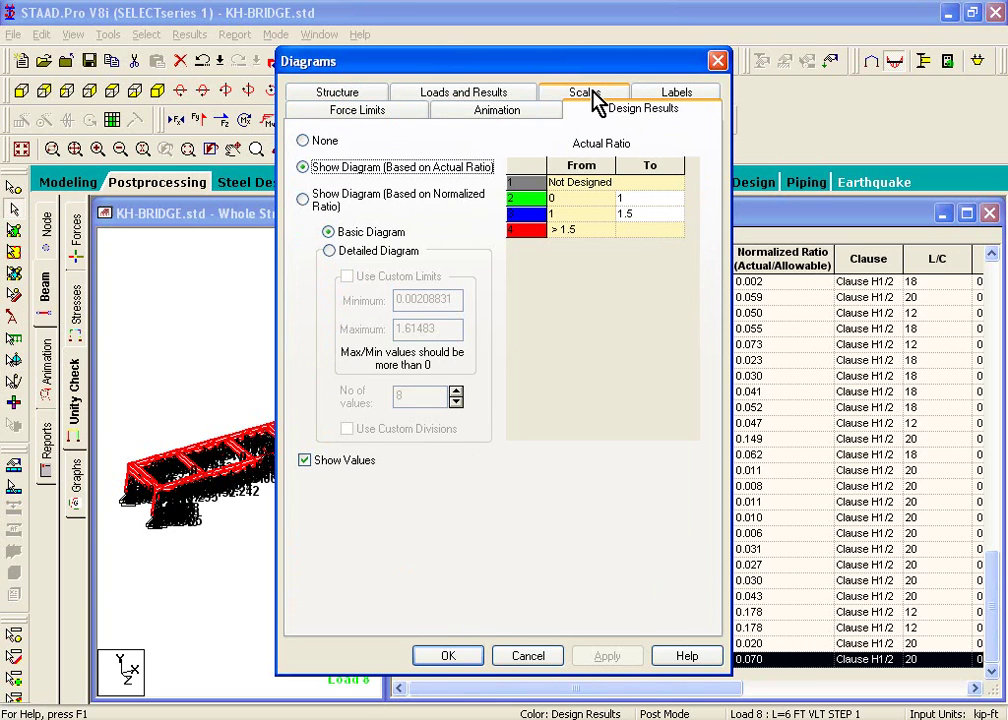
{"action": "left_click", "coordinate": [322, 466]}
{"action": "left_click", "coordinate": [320, 466]}
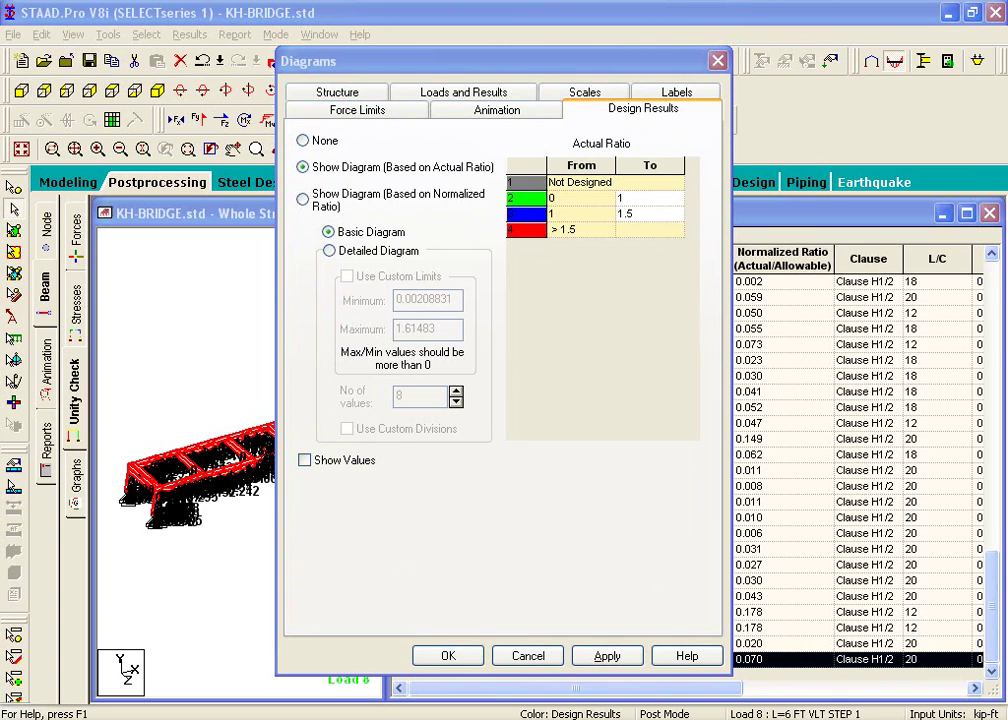
{"action": "left_click", "coordinate": [547, 212]}
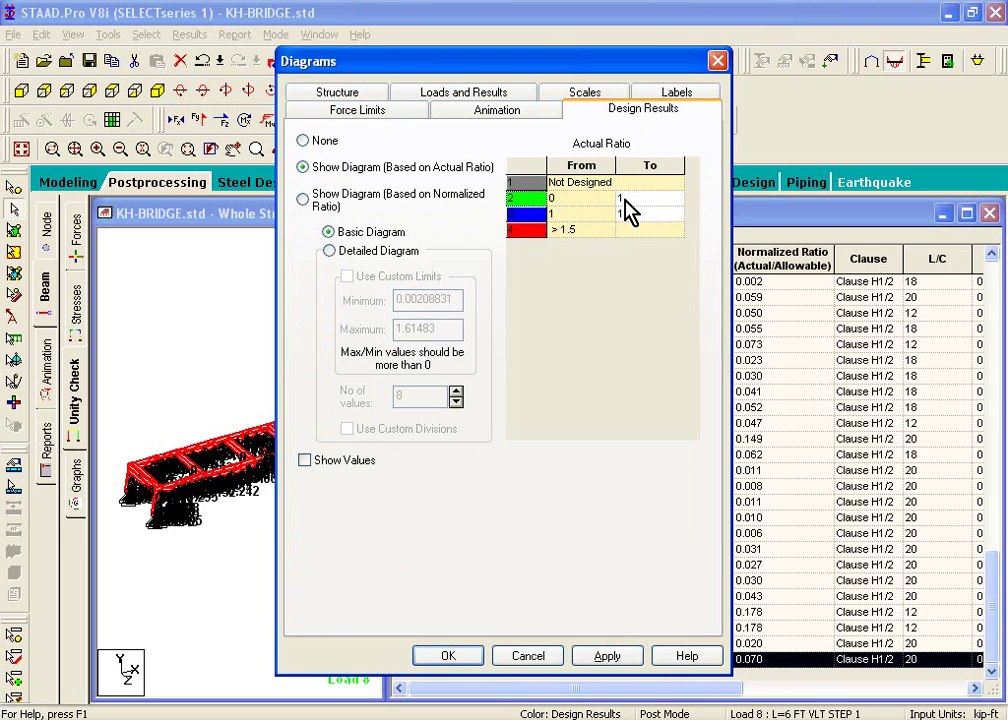
{"action": "type", "text": "1.5"}
{"action": "left_click", "coordinate": [592, 658]}
{"action": "left_click", "coordinate": [448, 660]}
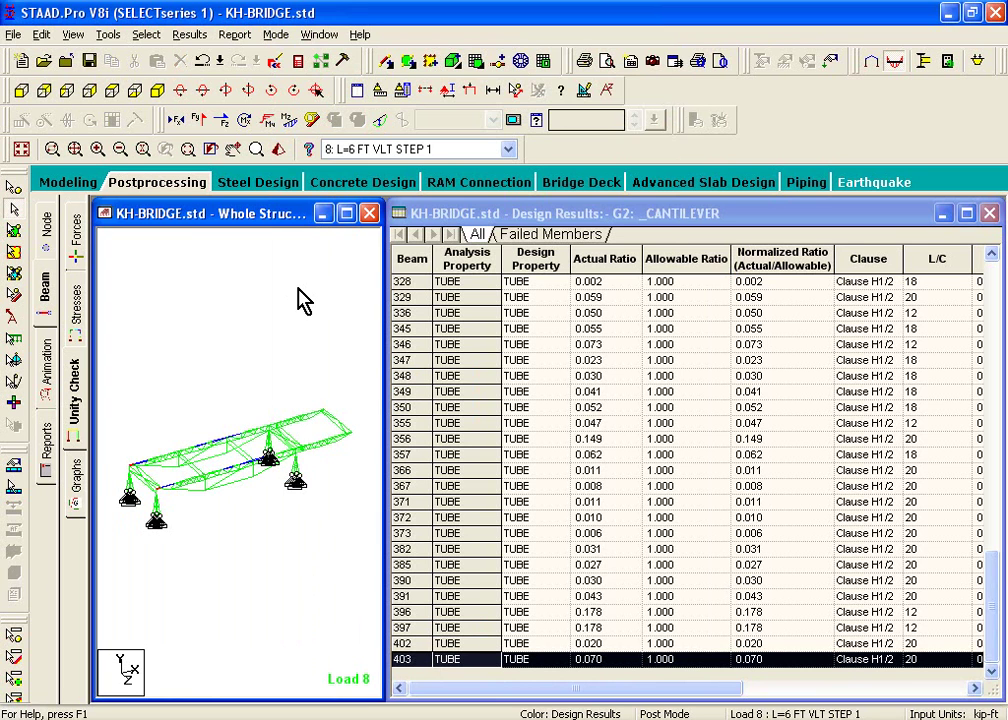
{"action": "scroll", "coordinate": [164, 434], "scroll_direction": "up", "scroll_amount": 4}
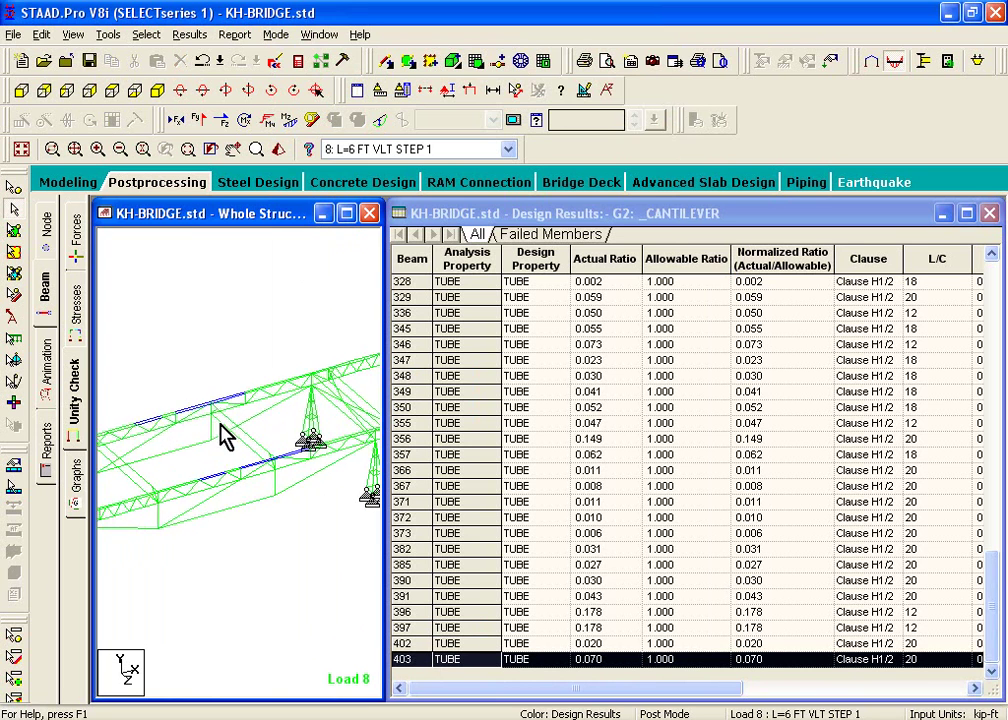
{"action": "scroll", "coordinate": [215, 425], "scroll_direction": "up", "scroll_amount": 2}
{"action": "scroll", "coordinate": [330, 430], "scroll_direction": "up", "scroll_amount": 2}
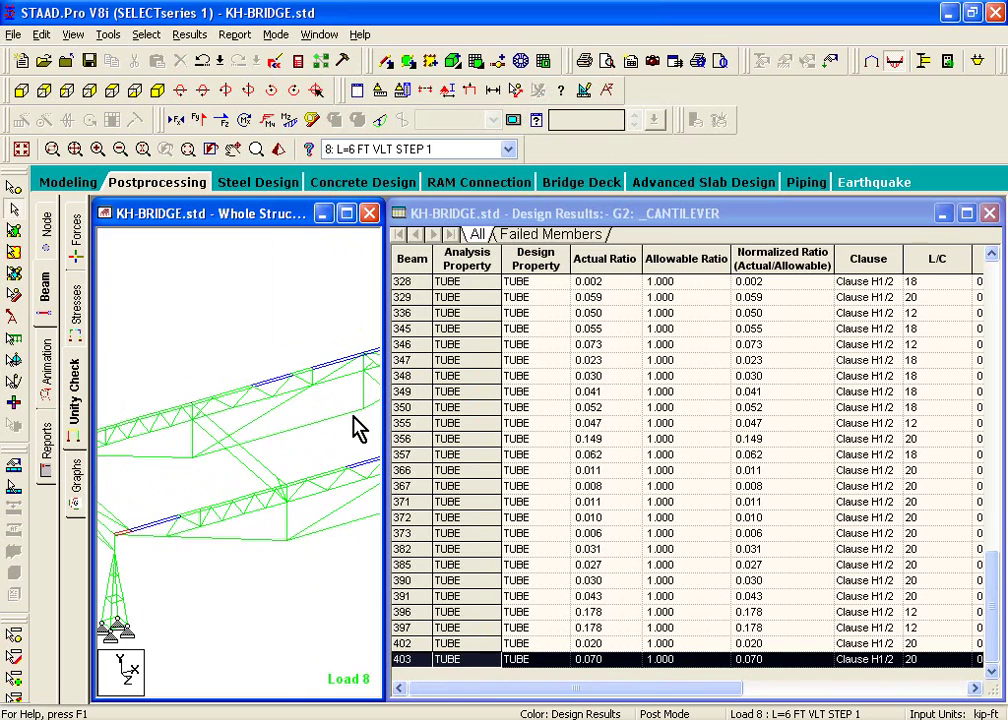
{"action": "scroll", "coordinate": [232, 467], "scroll_direction": "down", "scroll_amount": 1}
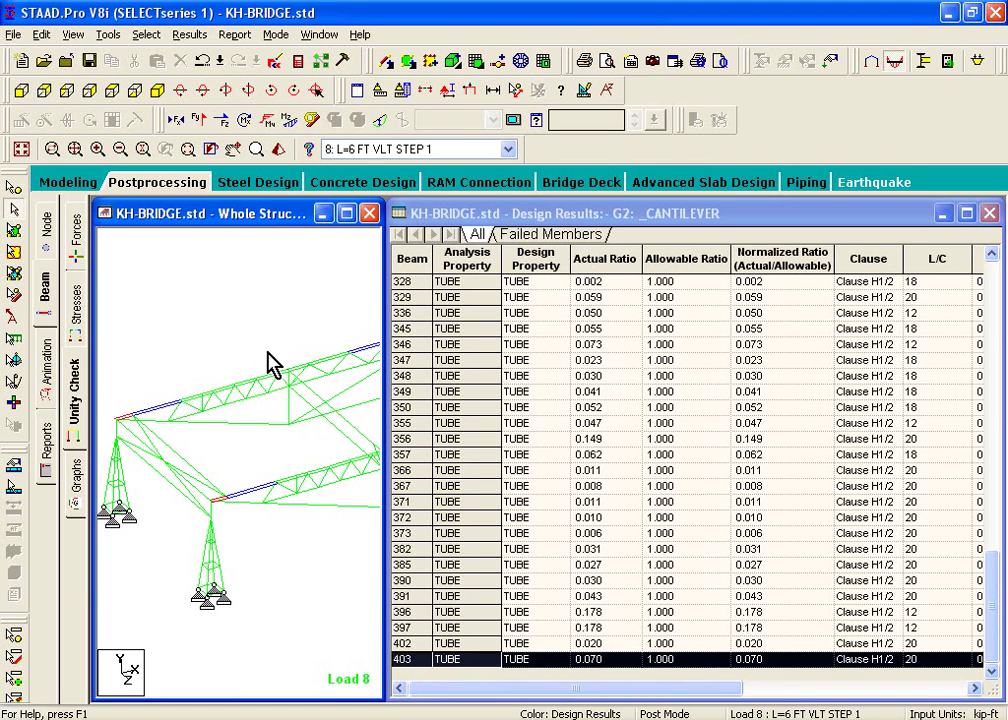
{"action": "middle_click_drag", "start_coordinate": [270, 365], "coordinate": [215, 385]}
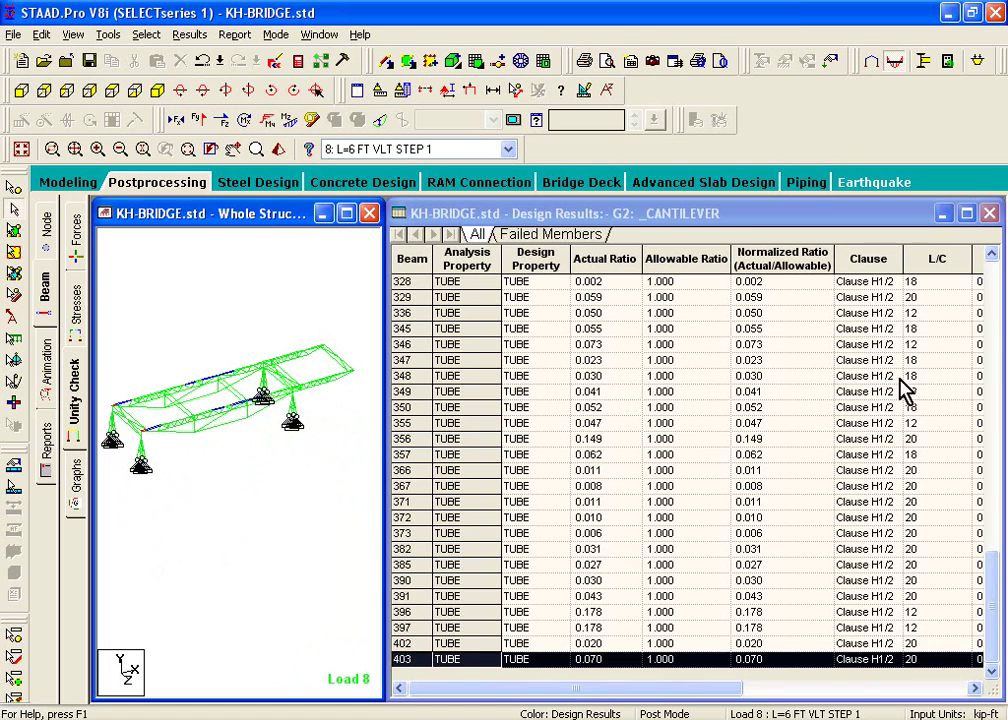
Set the design results table's Range to All beams instead of the G2 _CANTILEVER group.
{"action": "left_click", "coordinate": [995, 300]}
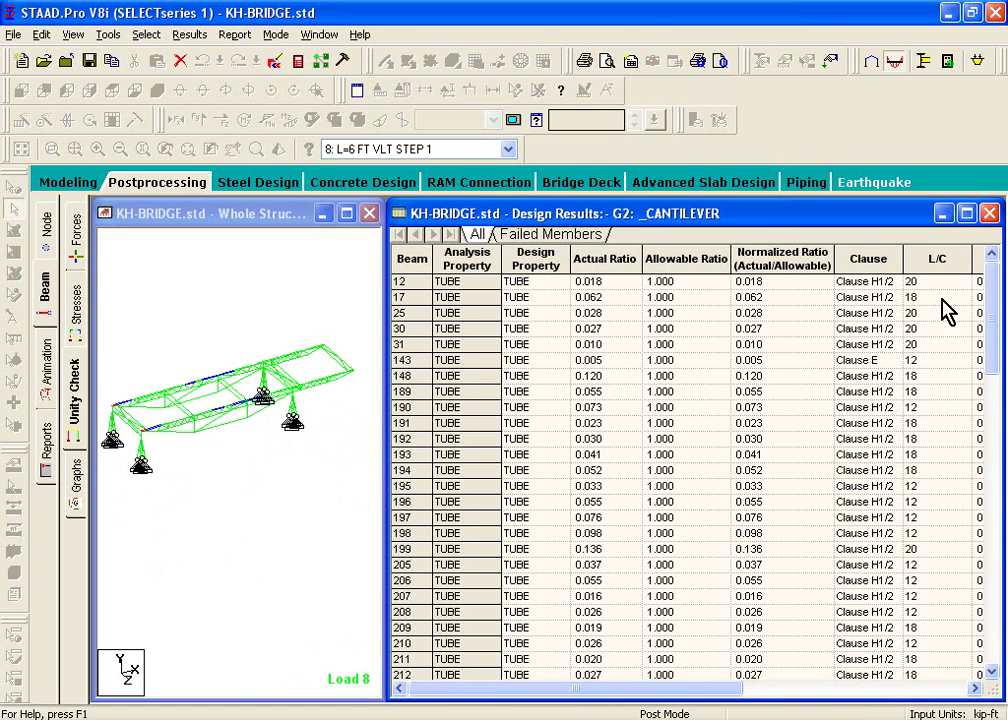
{"action": "right_click", "coordinate": [511, 371]}
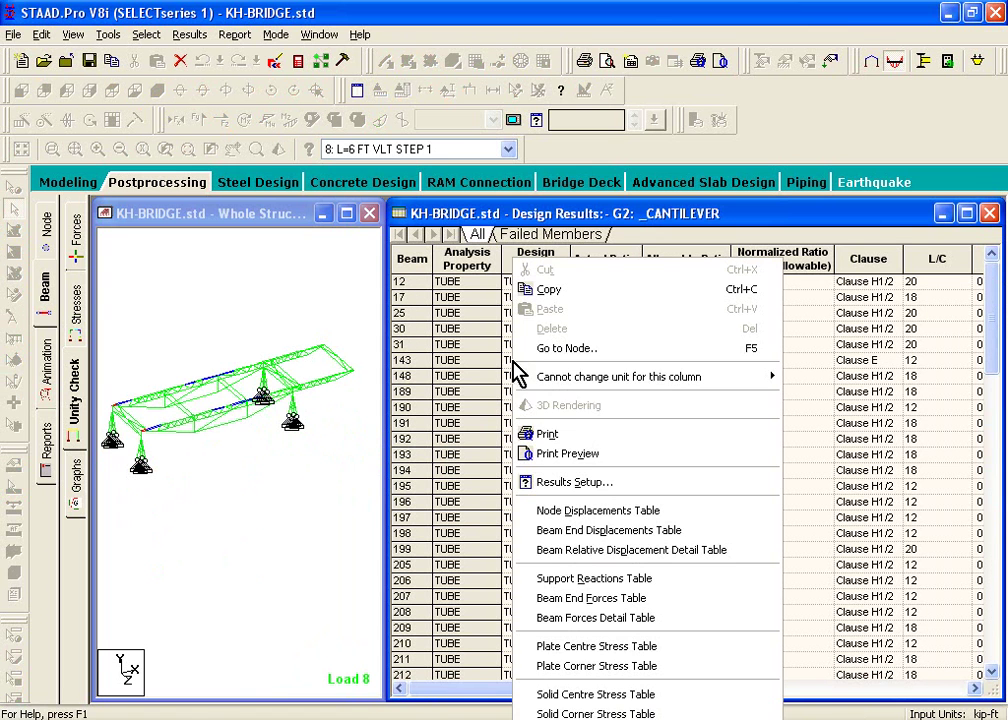
{"action": "left_click", "coordinate": [595, 485]}
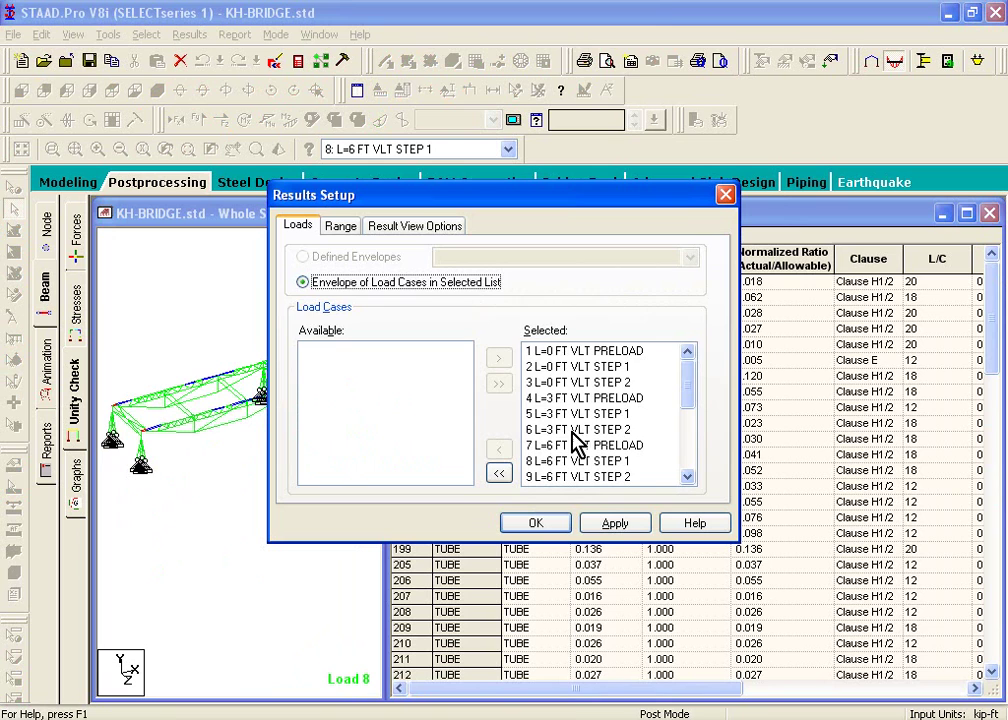
{"action": "left_click", "coordinate": [349, 230]}
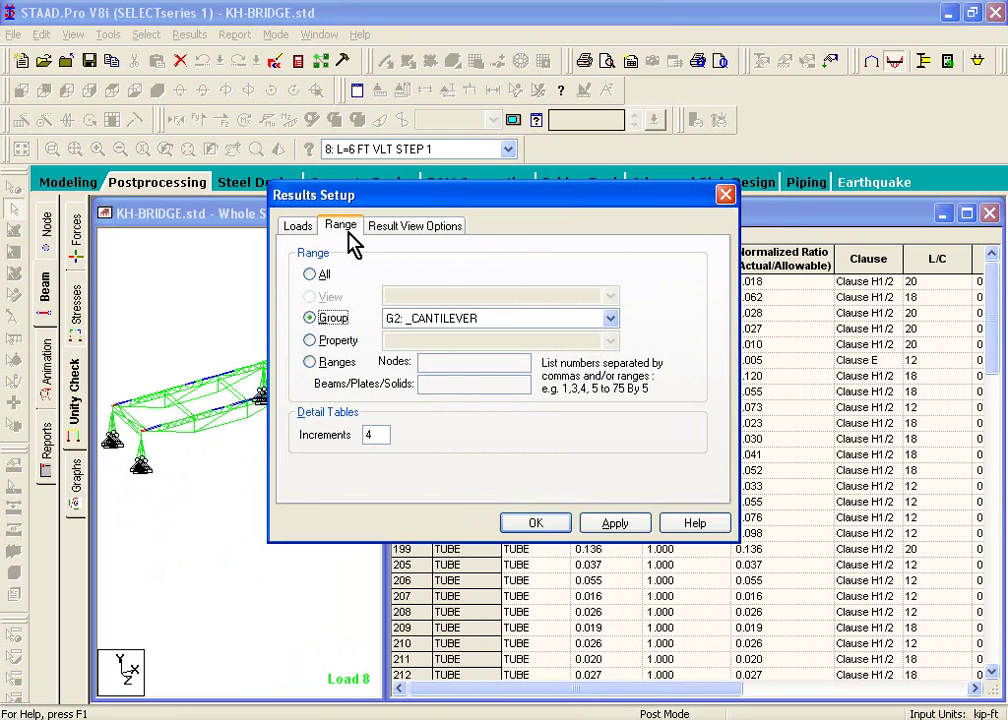
{"action": "left_click", "coordinate": [313, 277]}
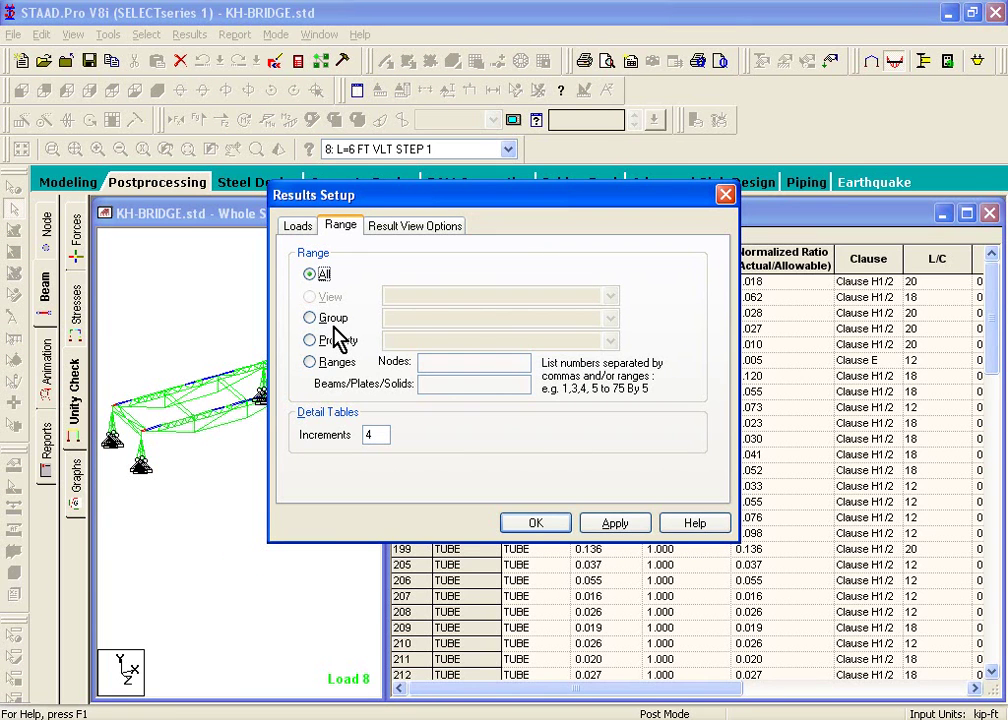
{"action": "left_click", "coordinate": [535, 523]}
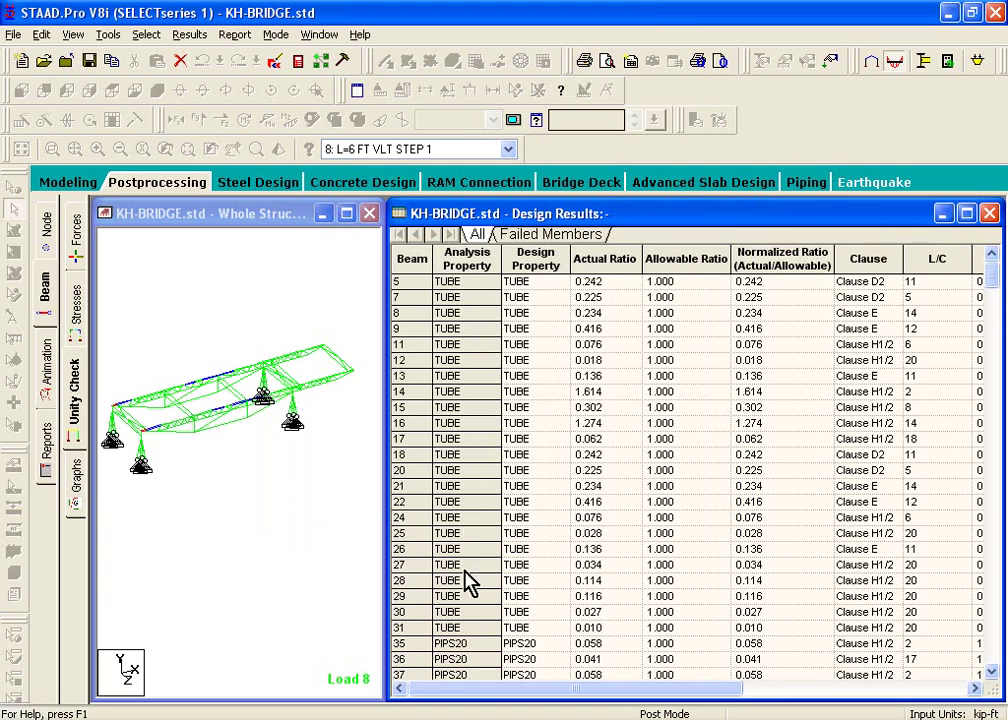
List the 20 failed TUBE beams, highlight them on the model, and scroll to their 1.123–1.615 ratios.
{"action": "left_click", "coordinate": [527, 236]}
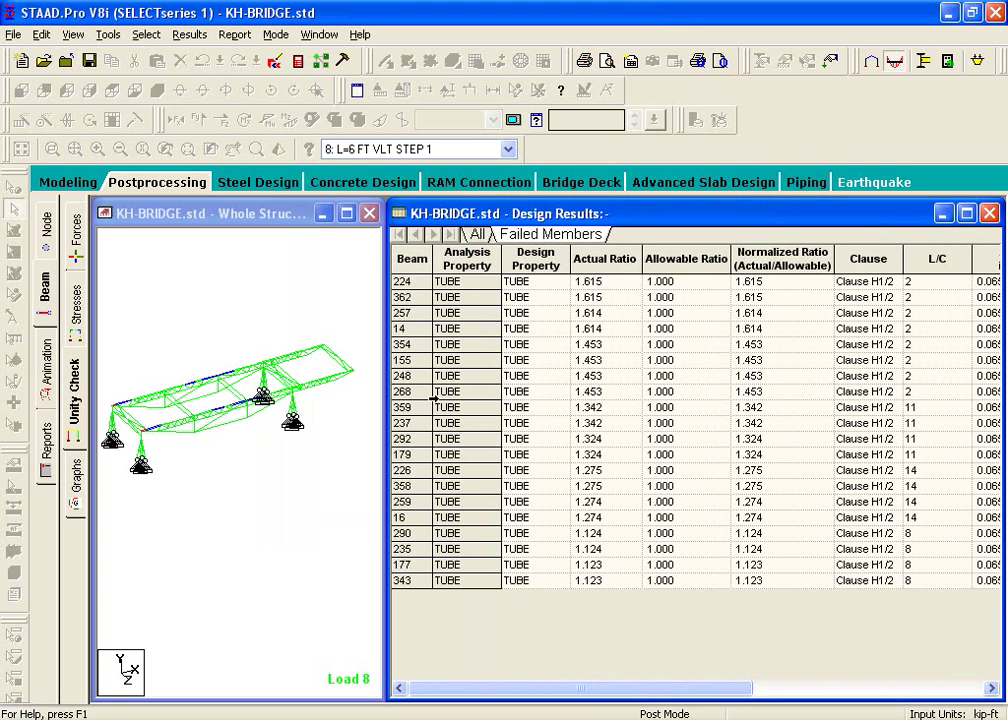
{"action": "left_click_drag", "start_coordinate": [405, 282], "coordinate": [405, 598]}
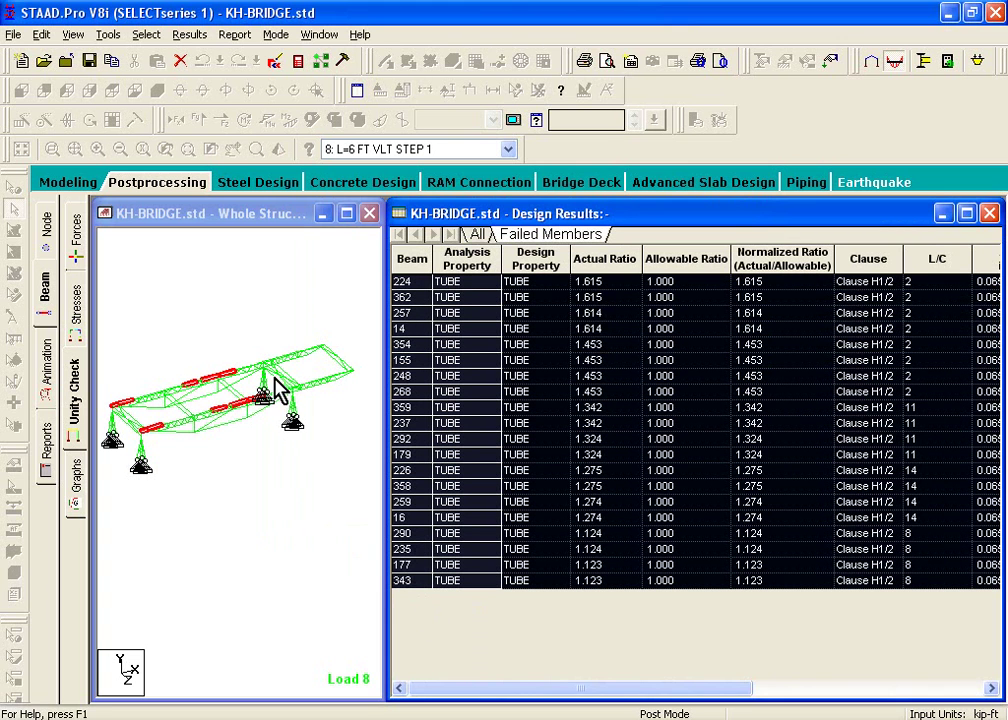
{"action": "left_click", "coordinate": [244, 318]}
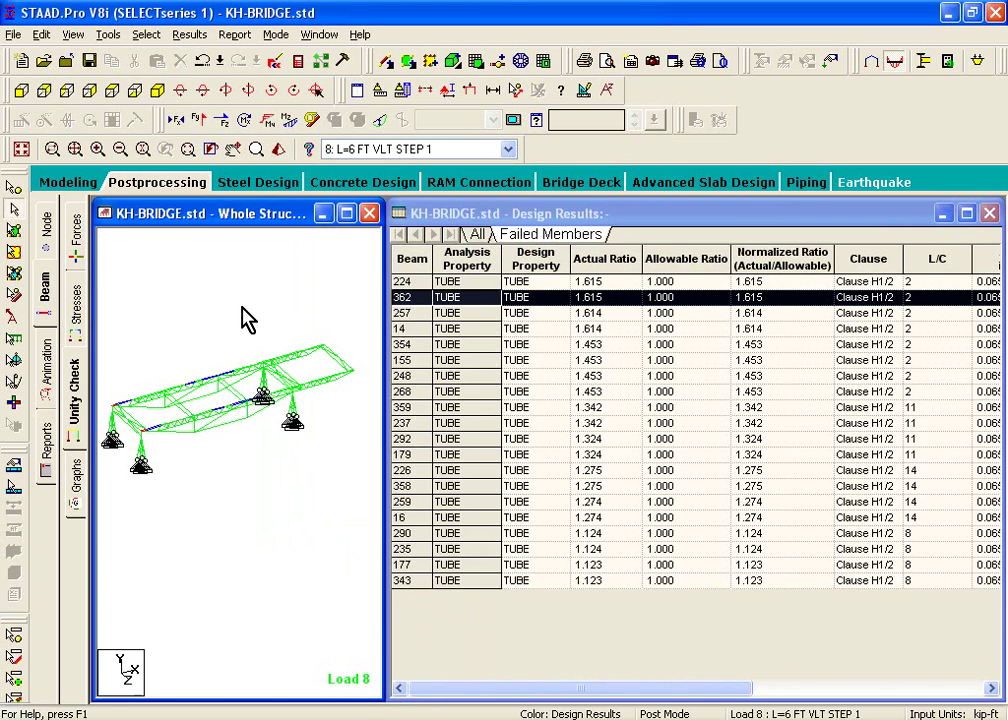
{"action": "scroll", "coordinate": [230, 400], "scroll_direction": "down", "scroll_amount": 1}
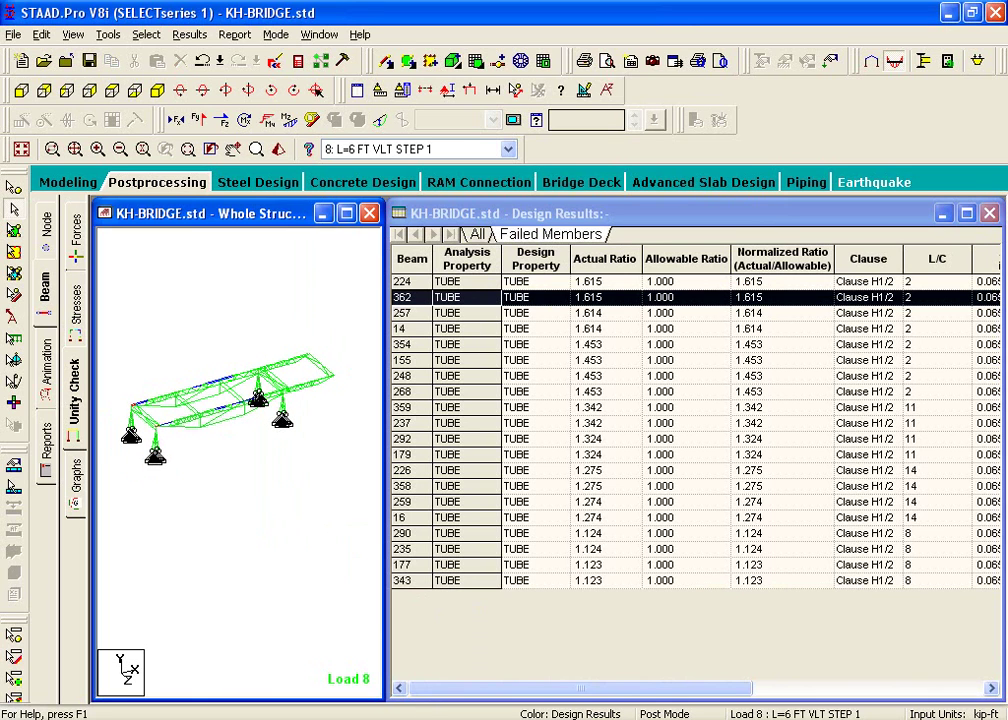
{"action": "key", "text": "Left"}
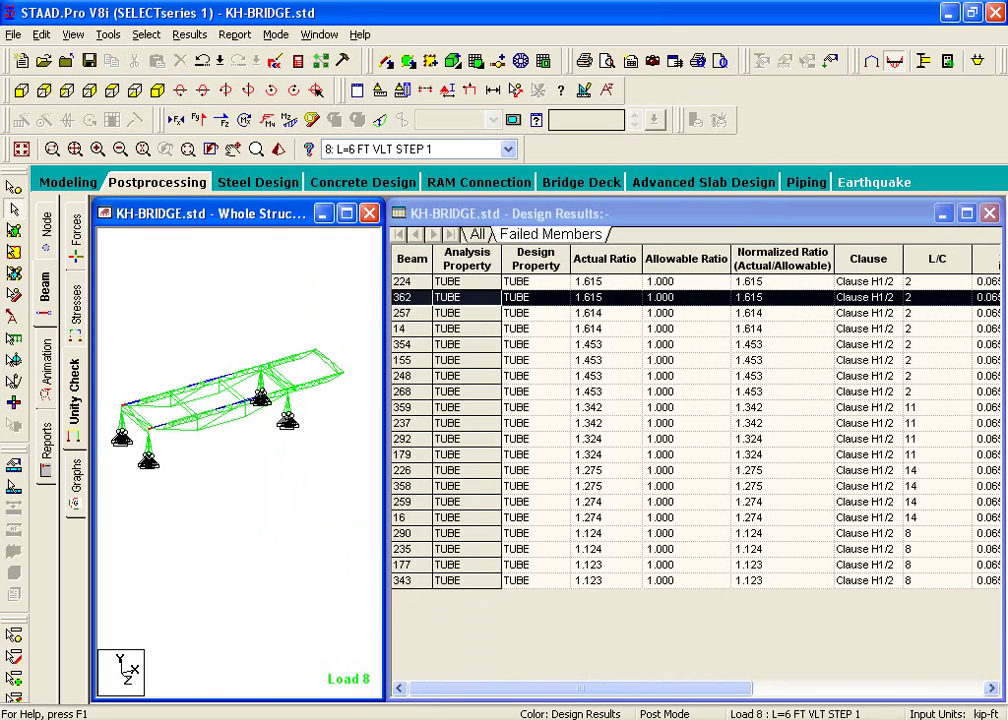
{"action": "left_click", "coordinate": [856, 689]}
{"action": "left_click_drag", "start_coordinate": [854, 689], "coordinate": [742, 689]}
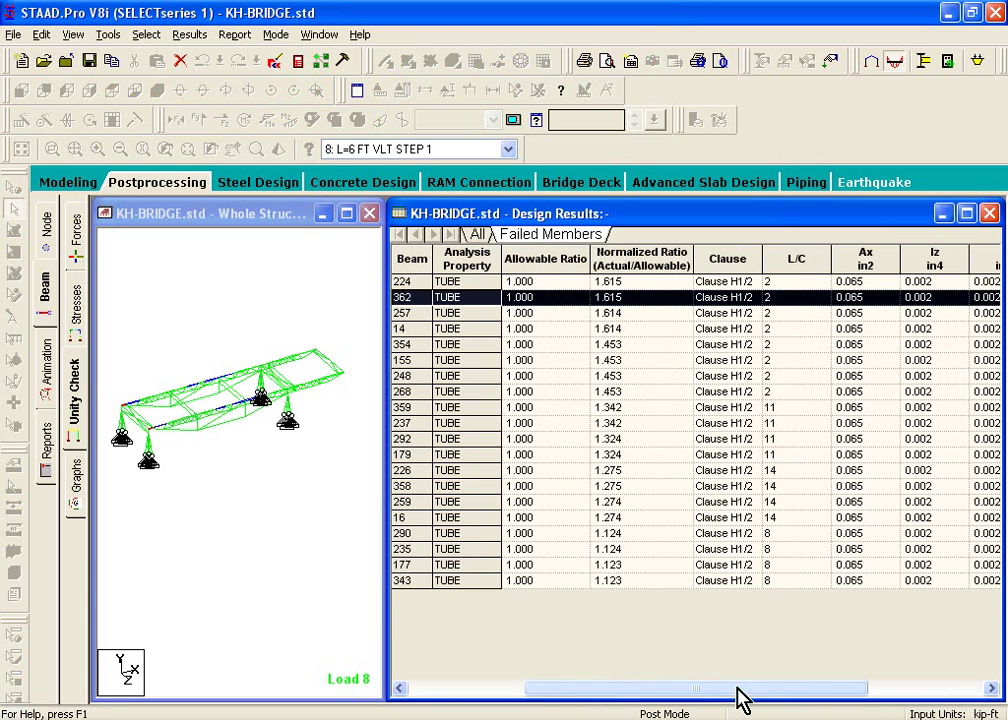